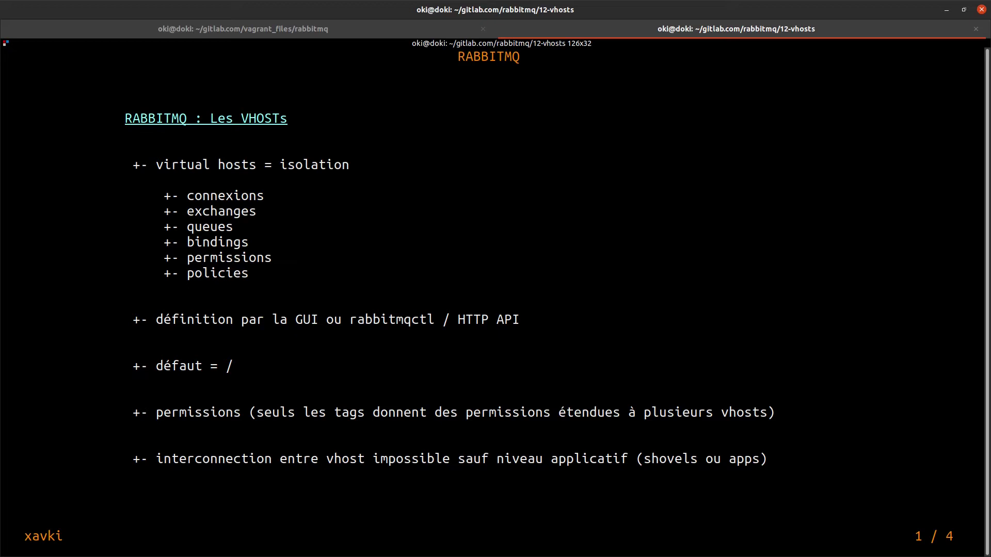
Split the Vagrant terminal side by side and connect to the first node in the new pane with "v ssh rmq1".
key(Right)
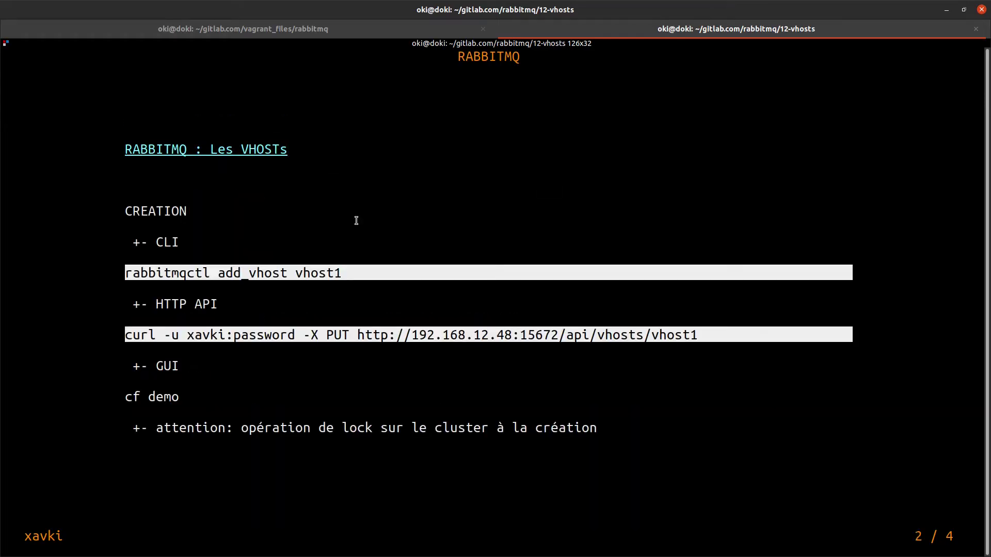
click(351, 29)
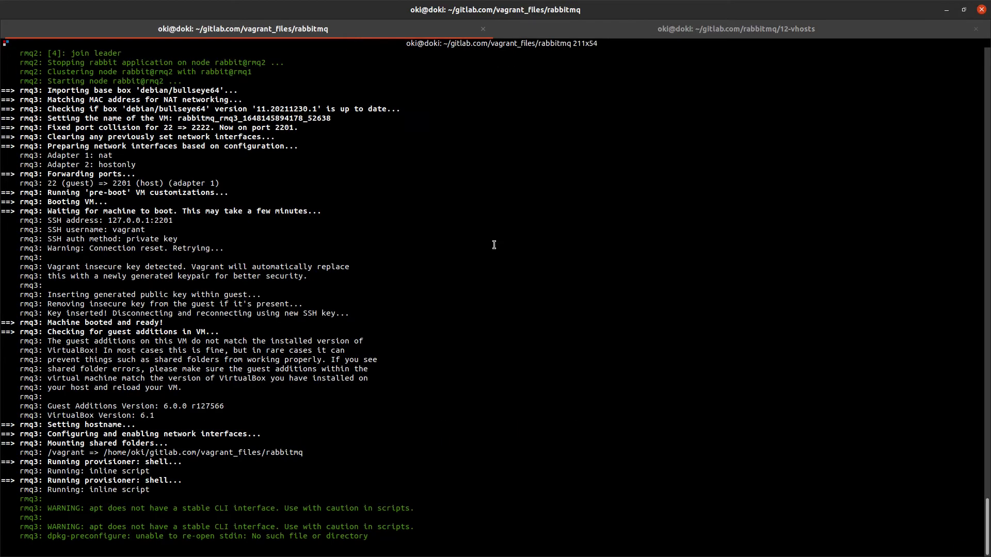
key(ctrl+shift+e)
text(v ssh )
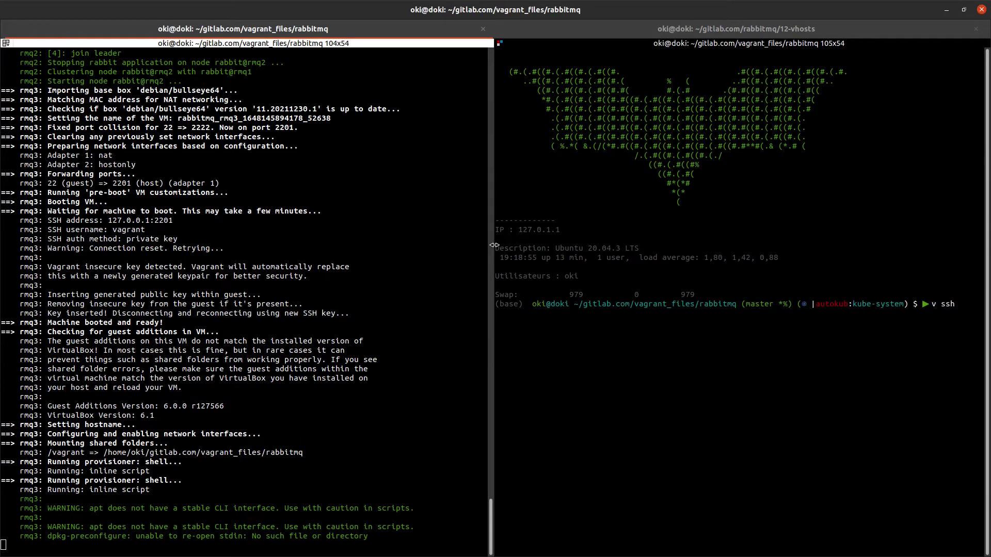
text(rmq1)
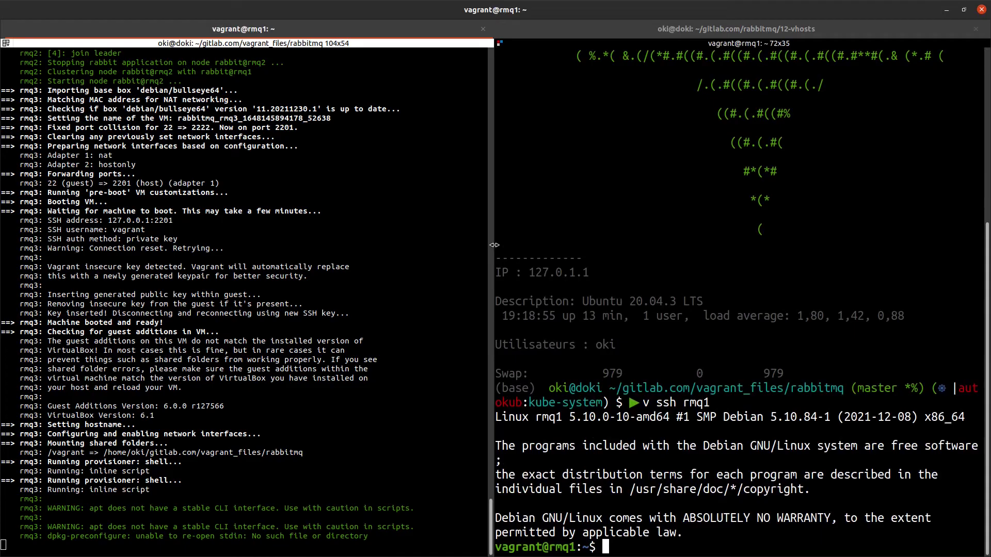
Enlarge the rmq1 pane's text, start a root shell with "sudo -s" and clear the screen.
key(ctrl+l)
key(ctrl+plus)
text(sudo -s)
key(Return)
key(ctrl+l)
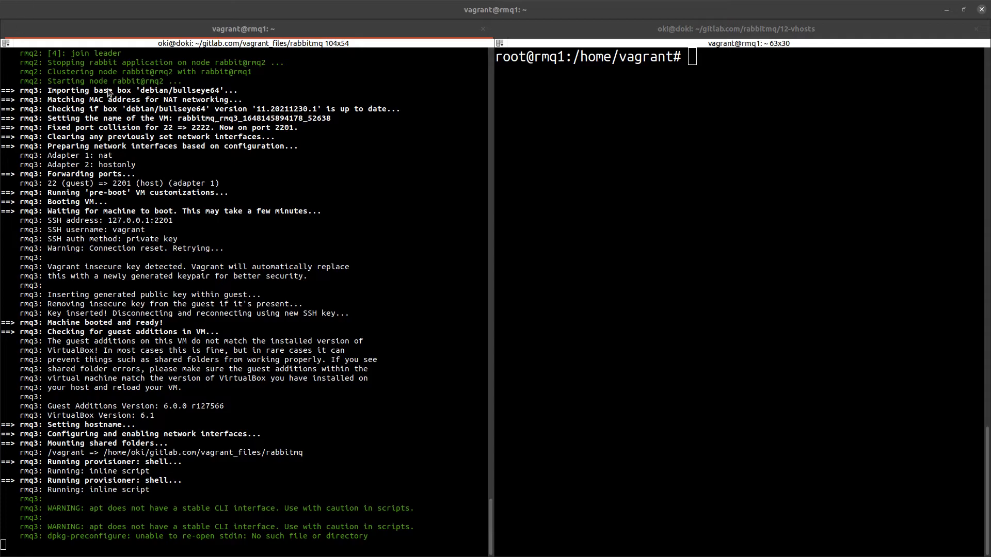
Switch to the RabbitMQ management page in the browser, check the virtual host selector and exchanges, and open the Virtual Hosts administration page.
key(alt+Tab)
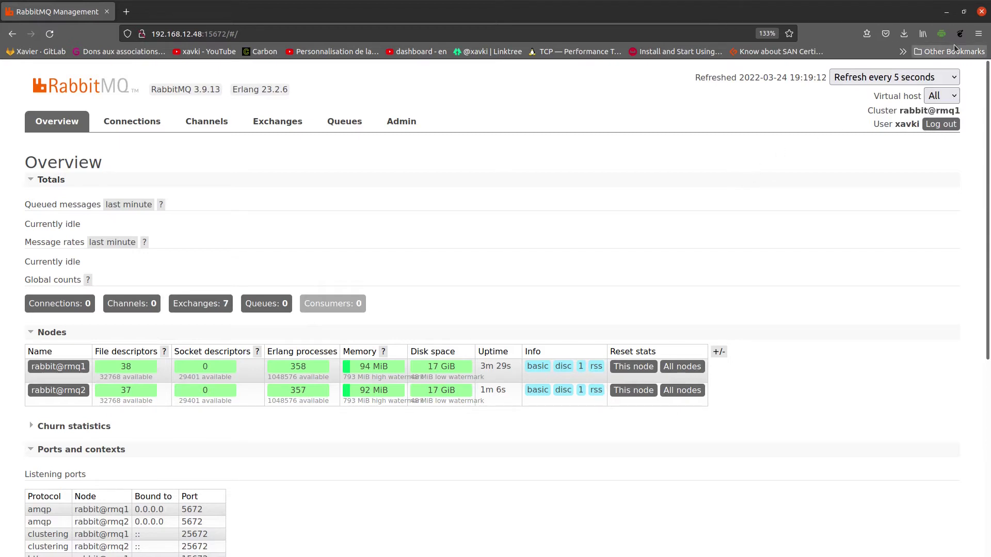
click(942, 96)
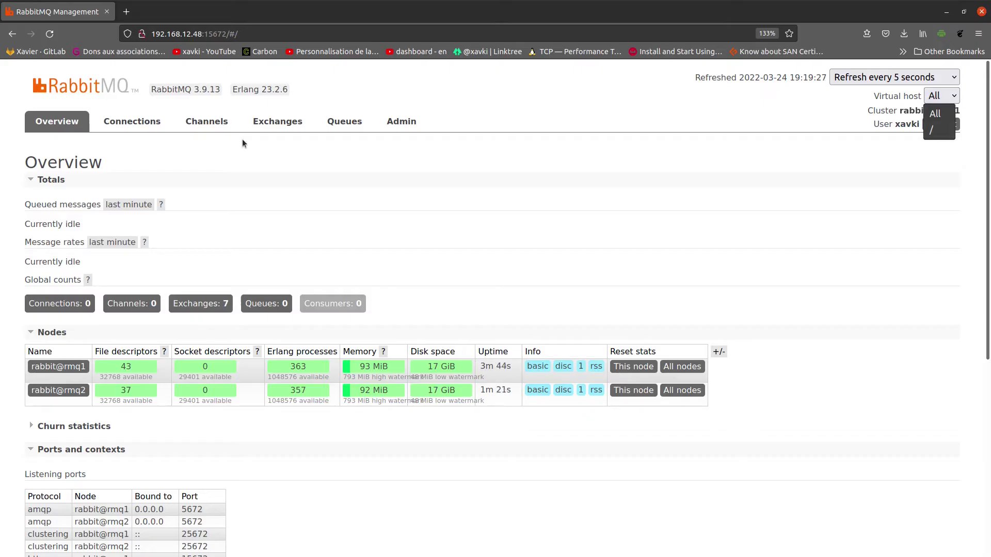
click(258, 135)
click(300, 119)
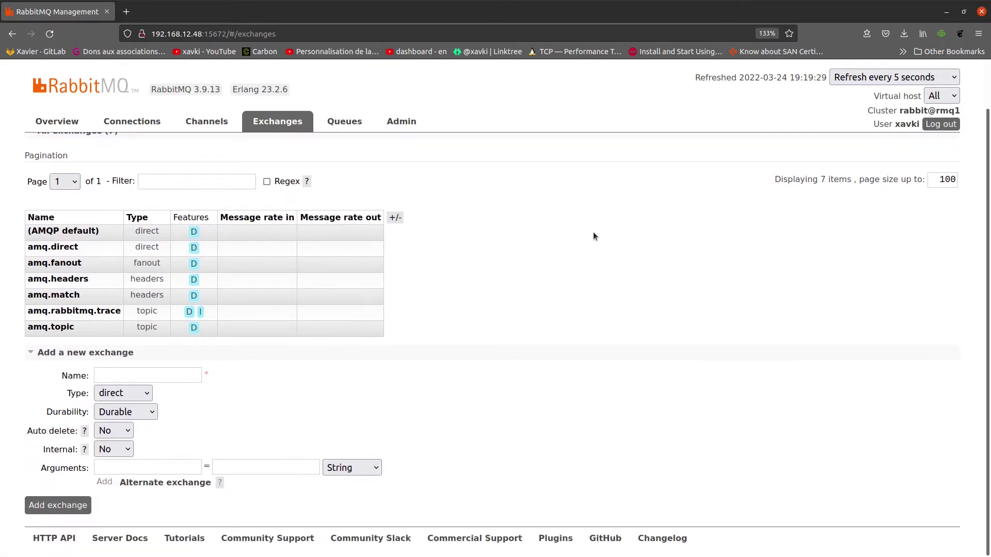
click(407, 125)
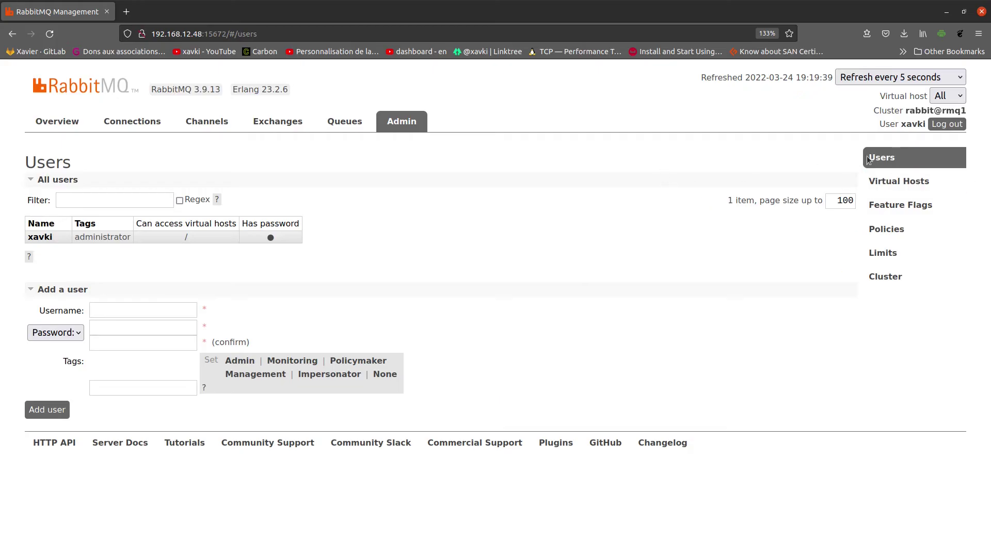
click(899, 182)
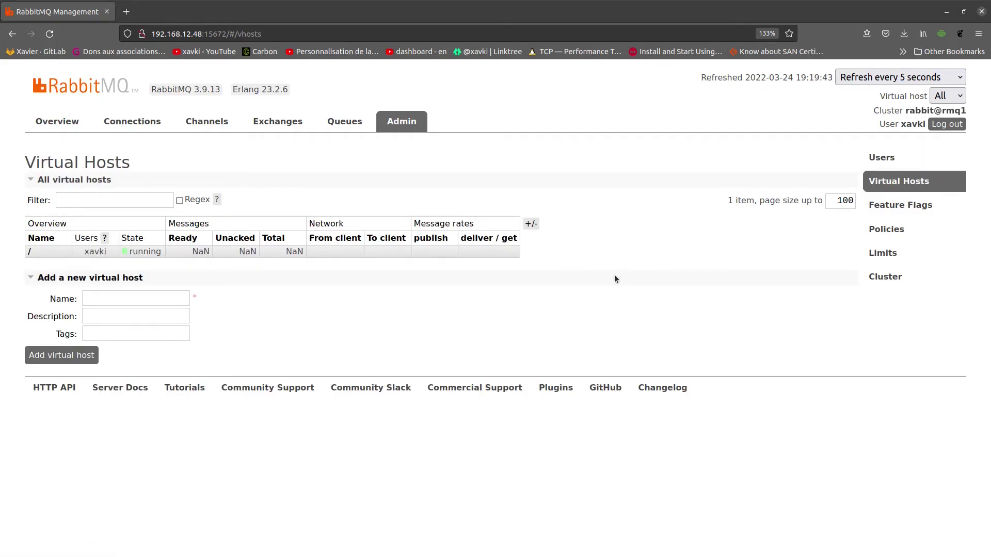
Review the slide's add_vhost command in the terminal, and check the virtual host selector in the browser again.
key(alt+Tab)
click(634, 28)
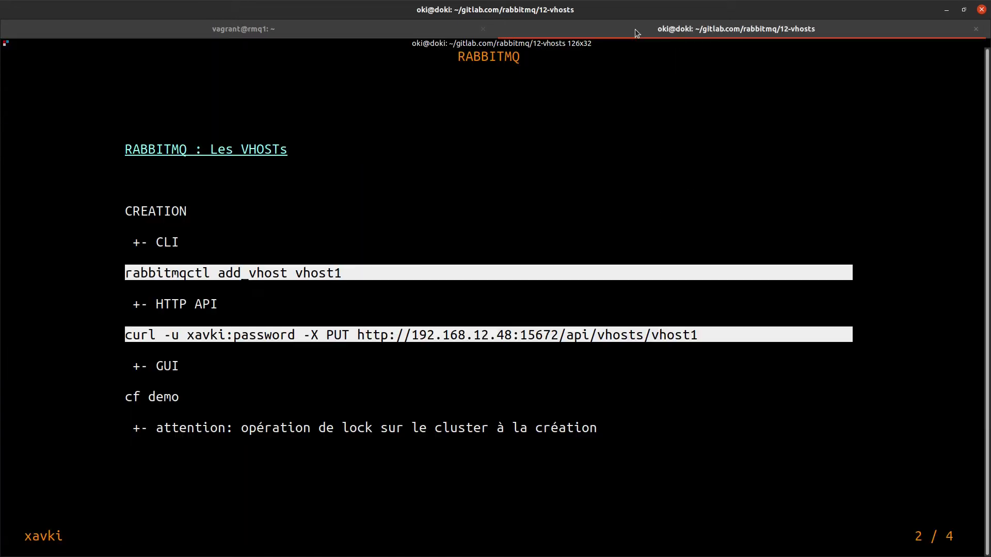
drag(291, 276, 249, 275)
click(246, 29)
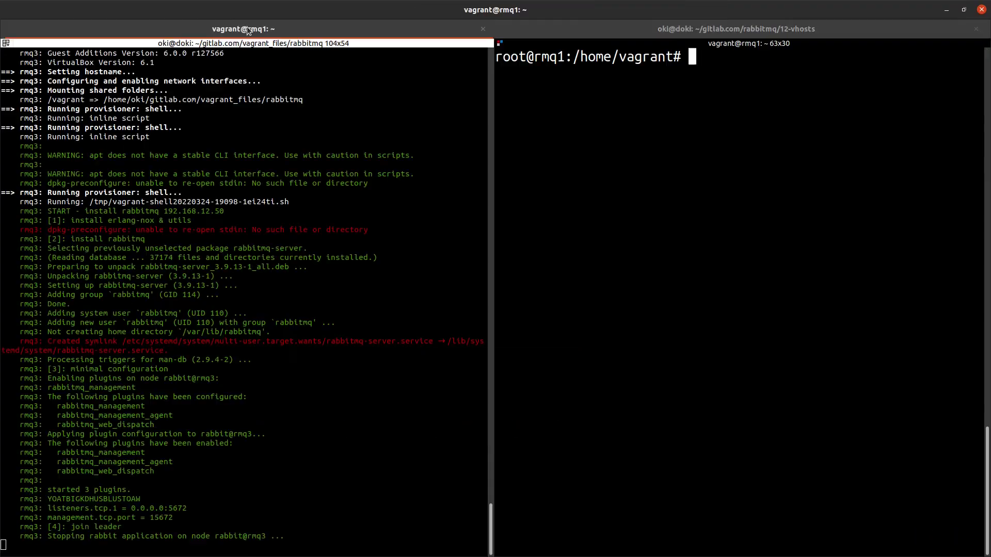
key(alt+Tab)
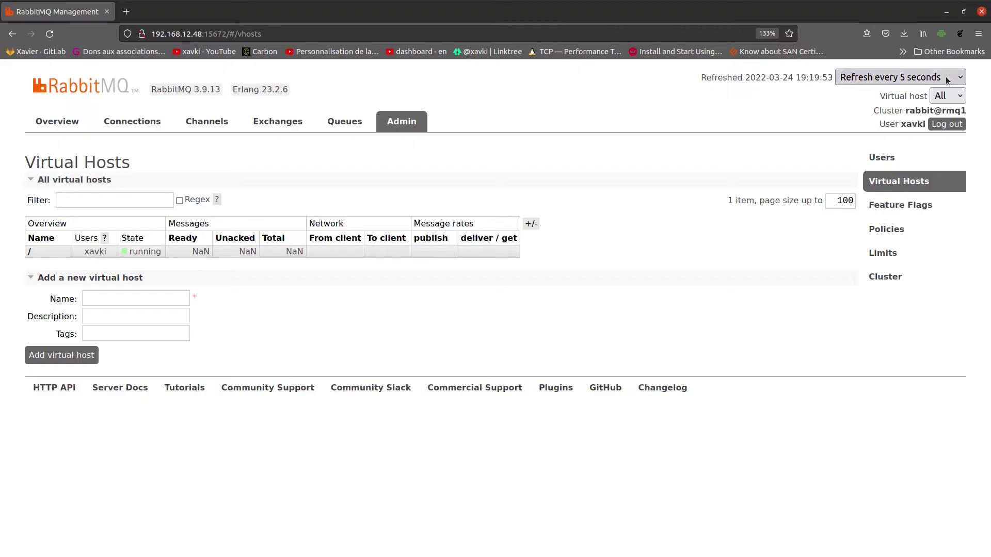
click(953, 98)
click(953, 98)
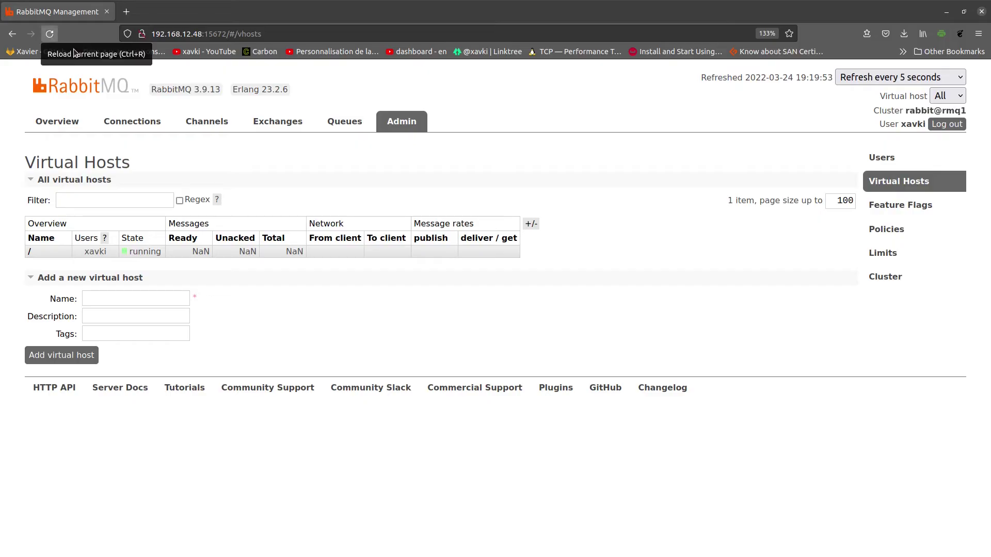
Return to the terminal, widen the rmq1 pane, enlarge its text and maximize it over the whole window.
key(alt+Tab)
key(ctrl+shift+Left)
key(ctrl+shift+Left)
key(ctrl+shift+Left)
key(ctrl+shift+Left)
key(ctrl+shift+Left)
key(ctrl+shift+Left)
key(ctrl+shift+Left)
key(ctrl+shift+Left)
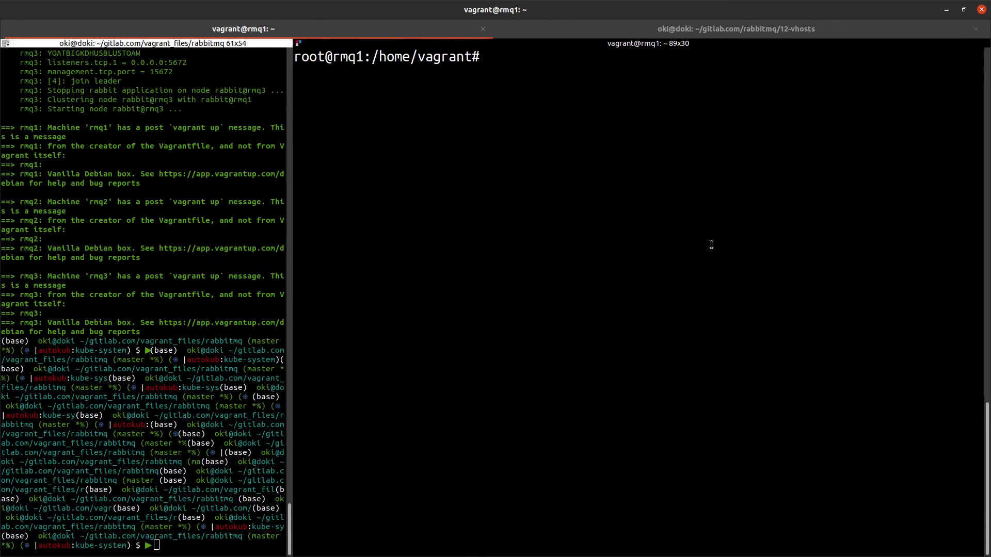
key(ctrl+plus)
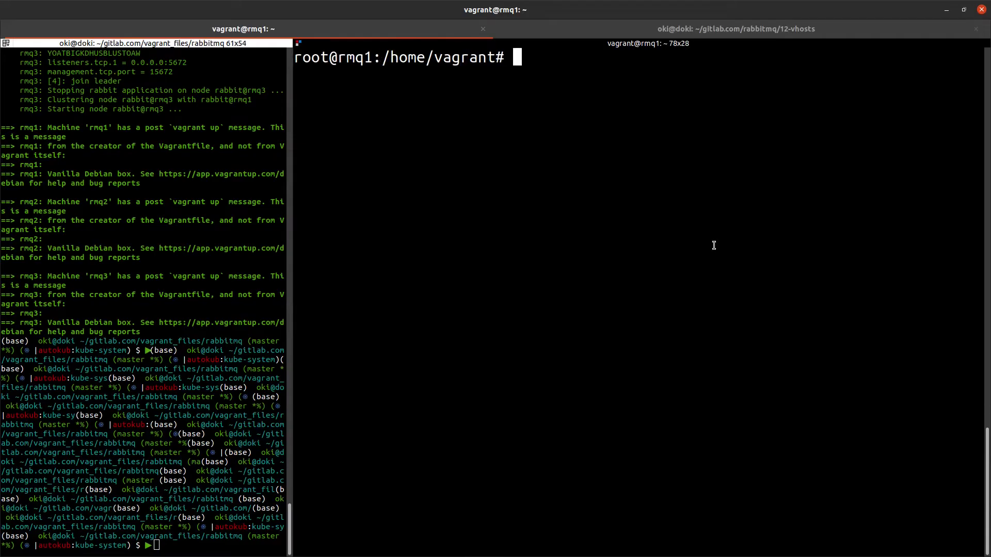
key(ctrl+shift+x)
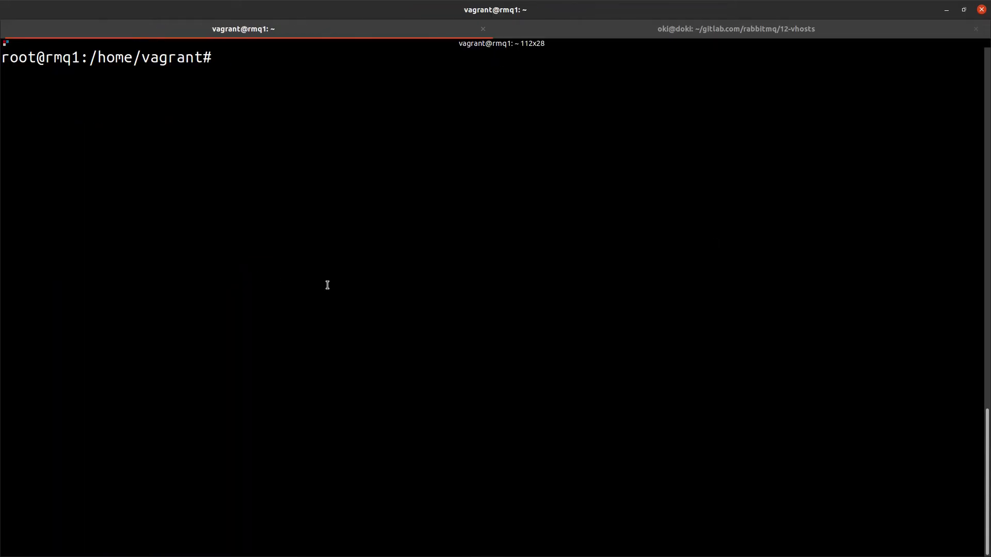
Create a virtual host named v1 from the root shell with "rabbitmqctl add_vhost v1".
text(rabbitmqc)
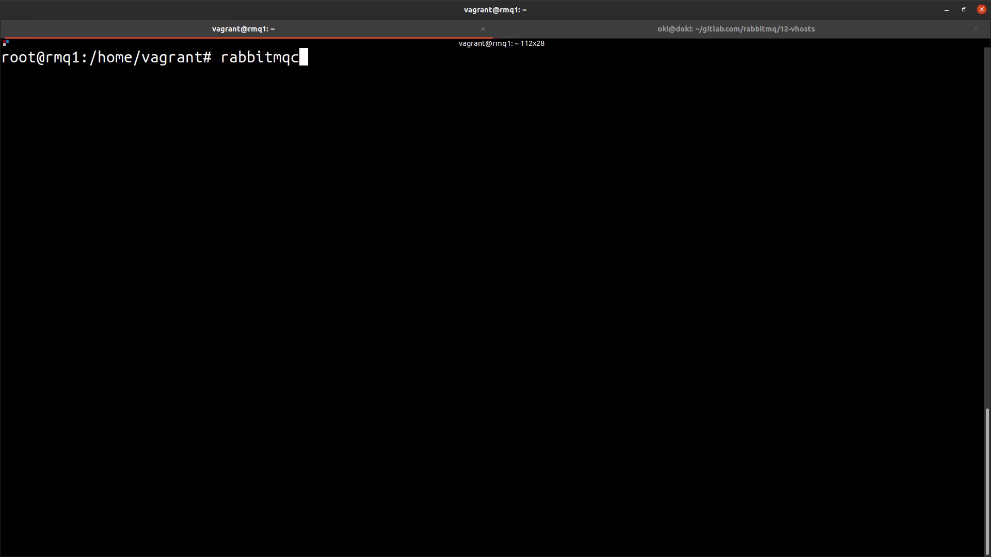
text(tl add_vhost)
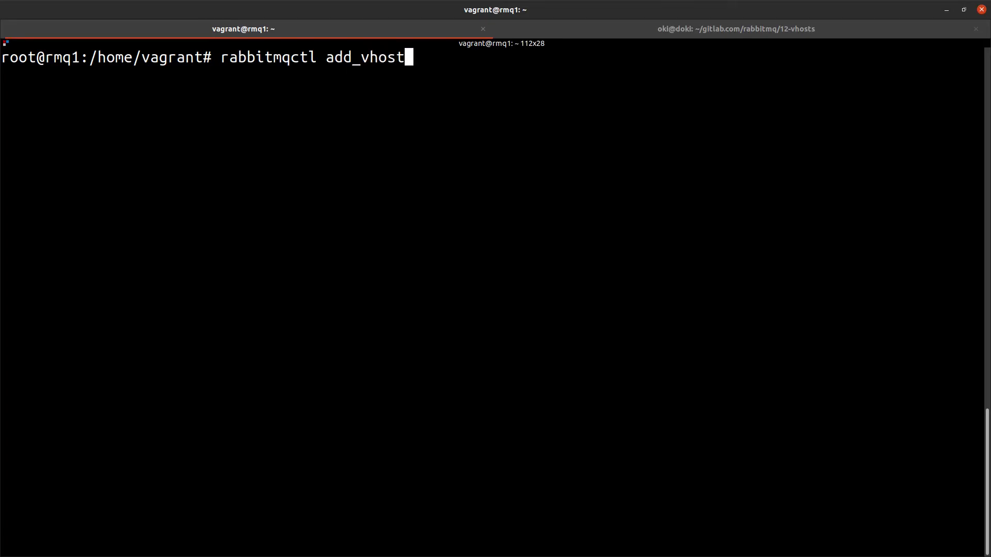
text( v1)
key(Return)
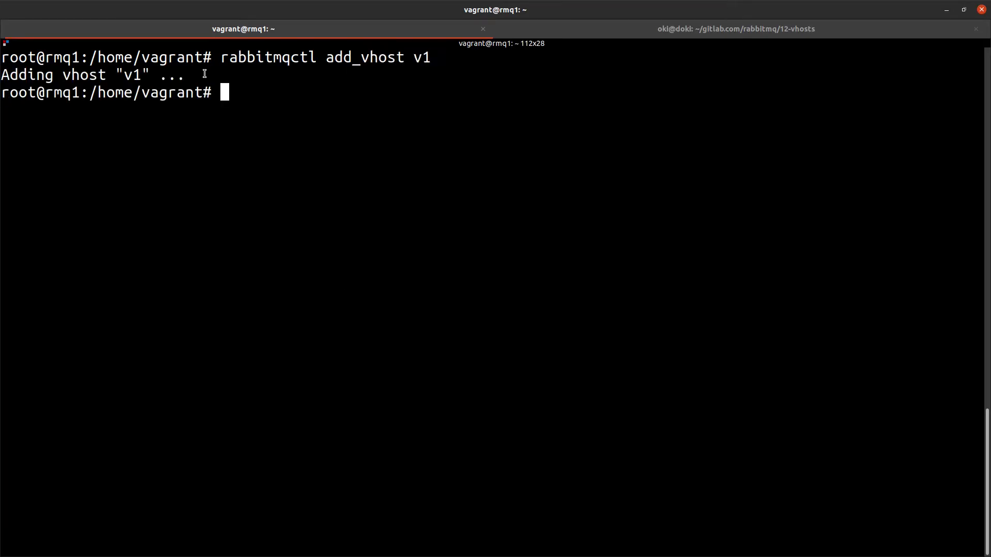
Review the command output and the slide's note about the cluster lock operation when a vhost is created.
drag(203, 73, 34, 57)
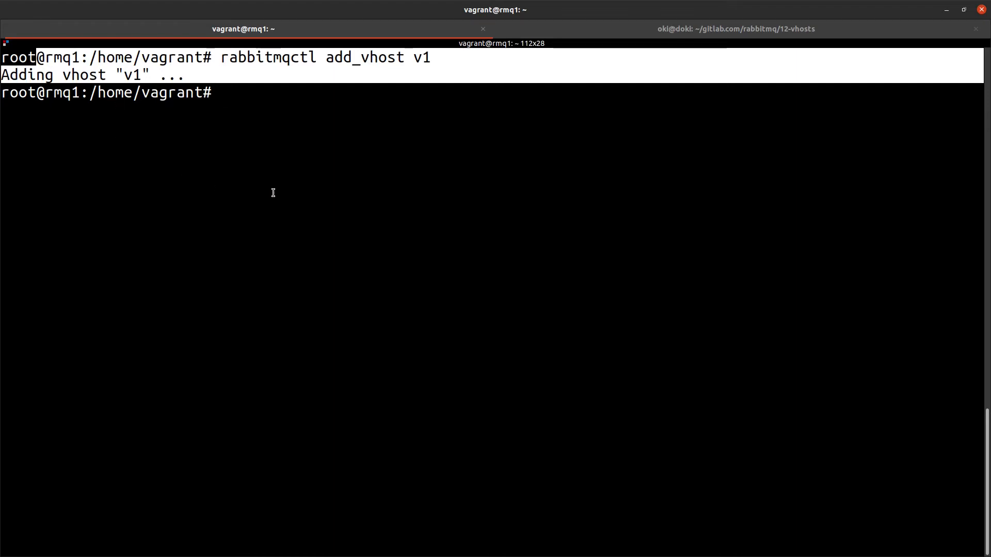
click(306, 28)
click(524, 31)
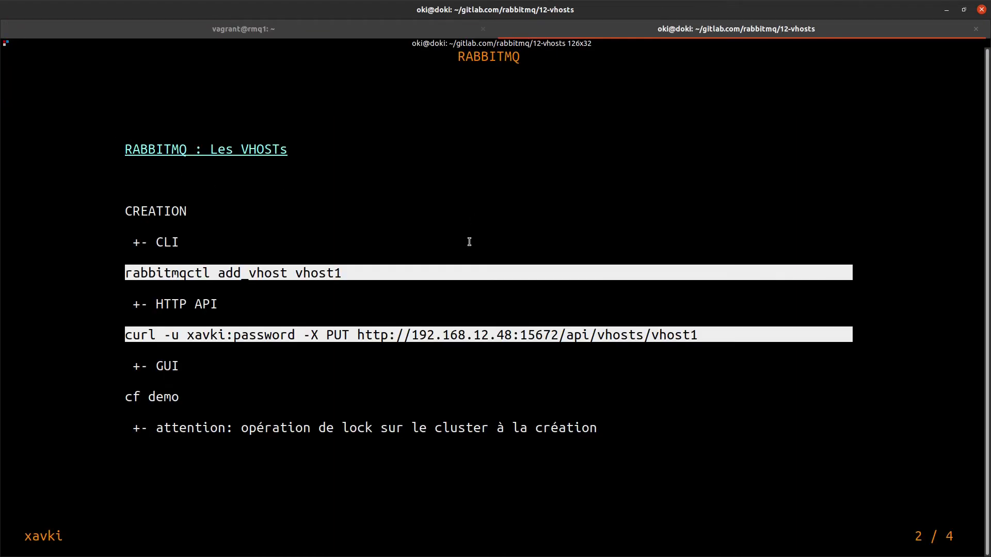
triple_click(619, 422)
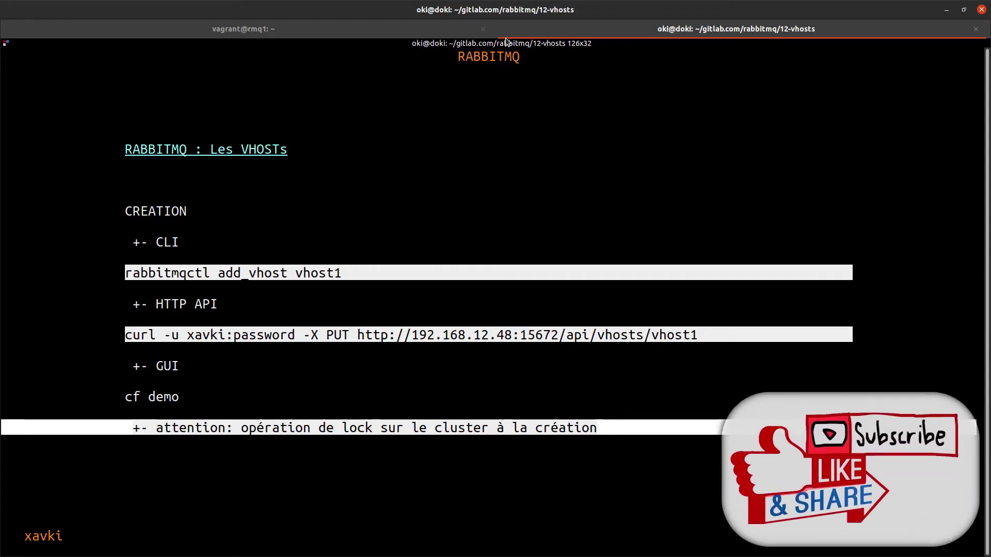
click(459, 28)
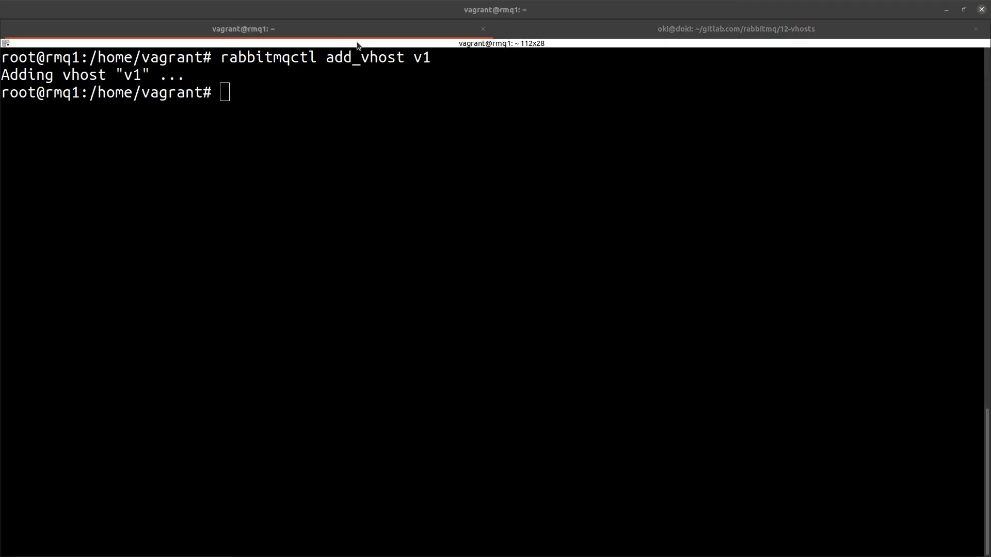
click(528, 31)
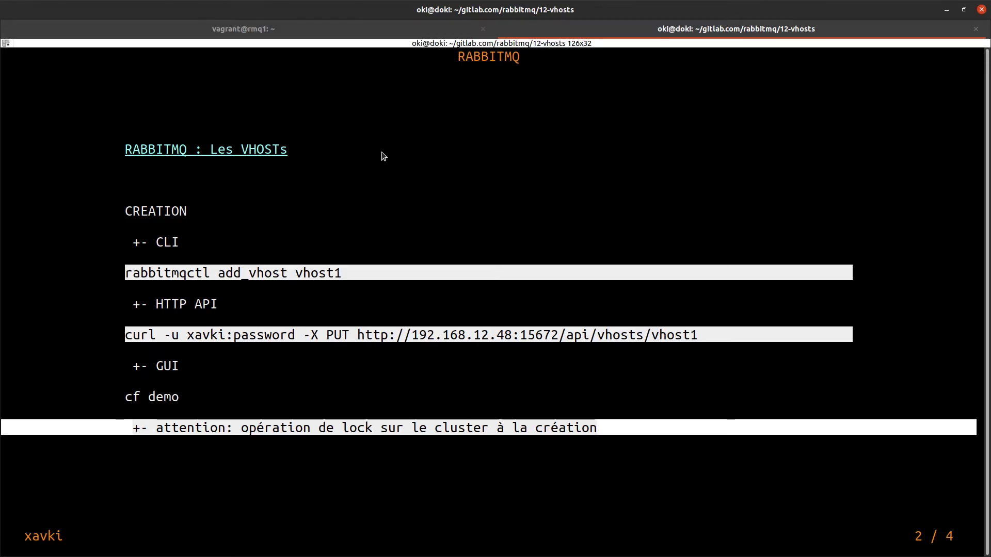
Switch to the RabbitMQ management page and check for v1 in the virtual hosts table and the virtual host selector.
key(alt+Tab)
click(956, 97)
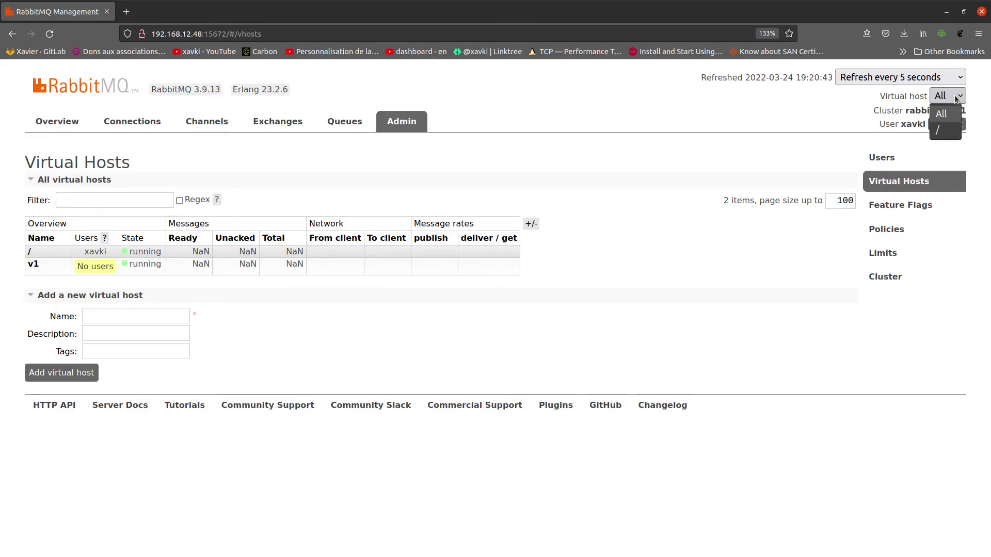
click(777, 109)
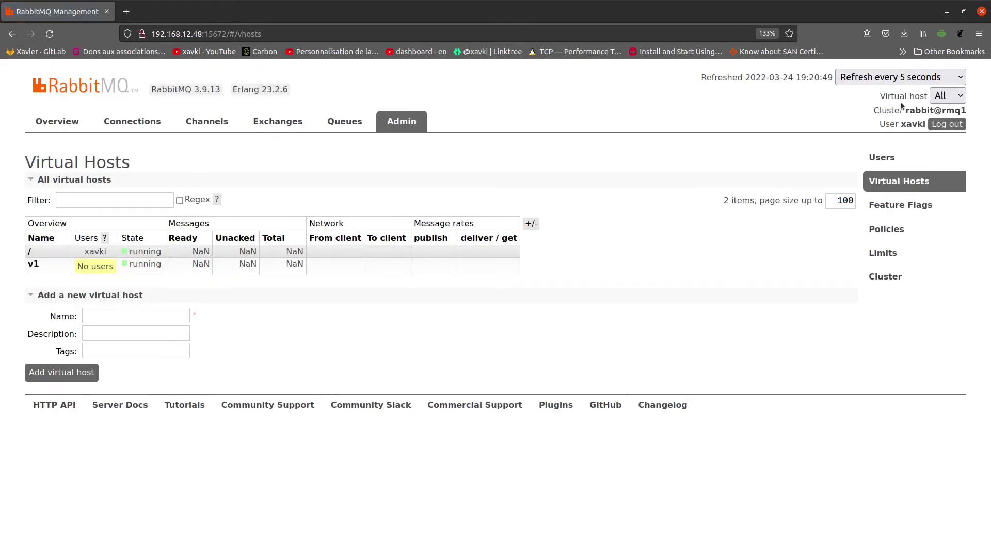
click(947, 96)
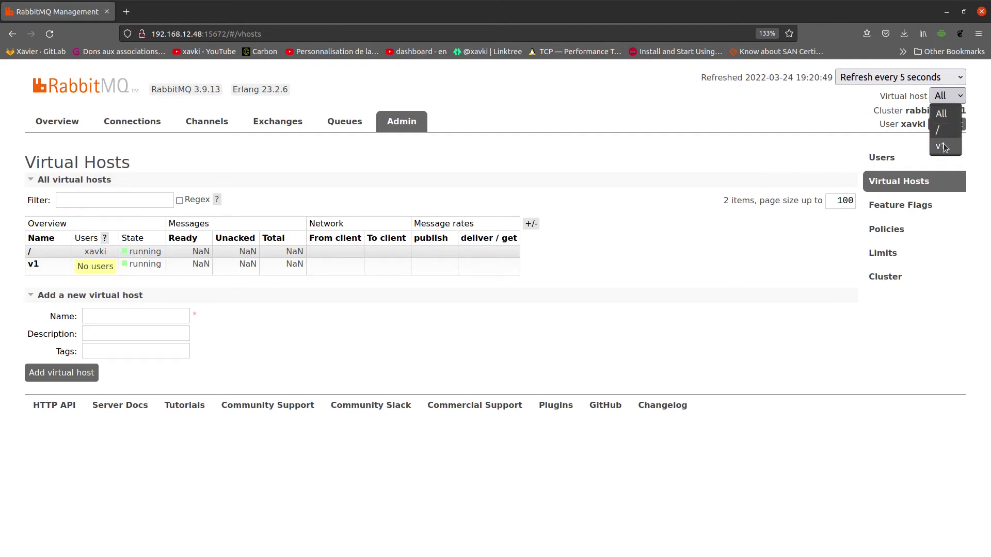
click(699, 165)
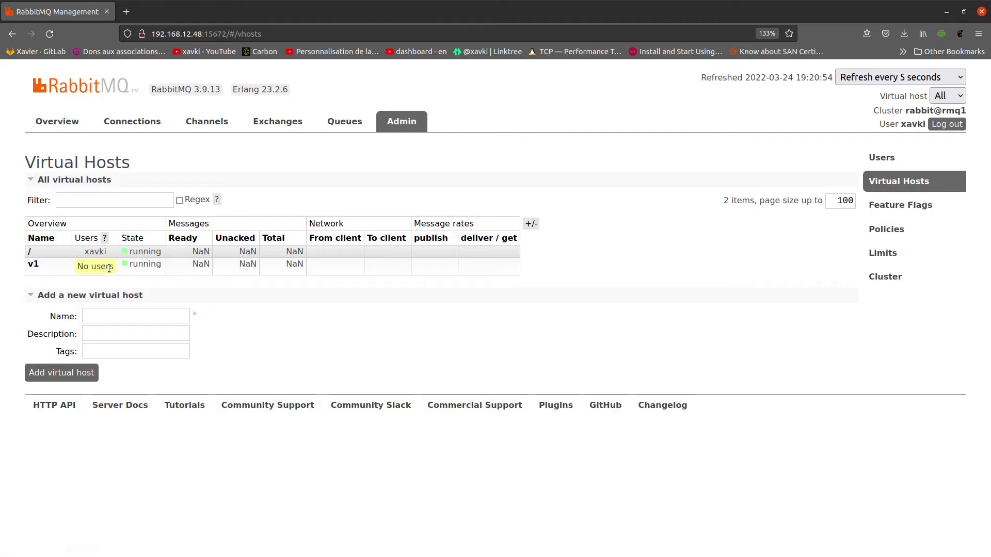
Copy the slide's HTTP API curl PUT command, including the account password, up to "/api/vhosts/v" and paste it into the rmq1 shell.
key(alt+Tab)
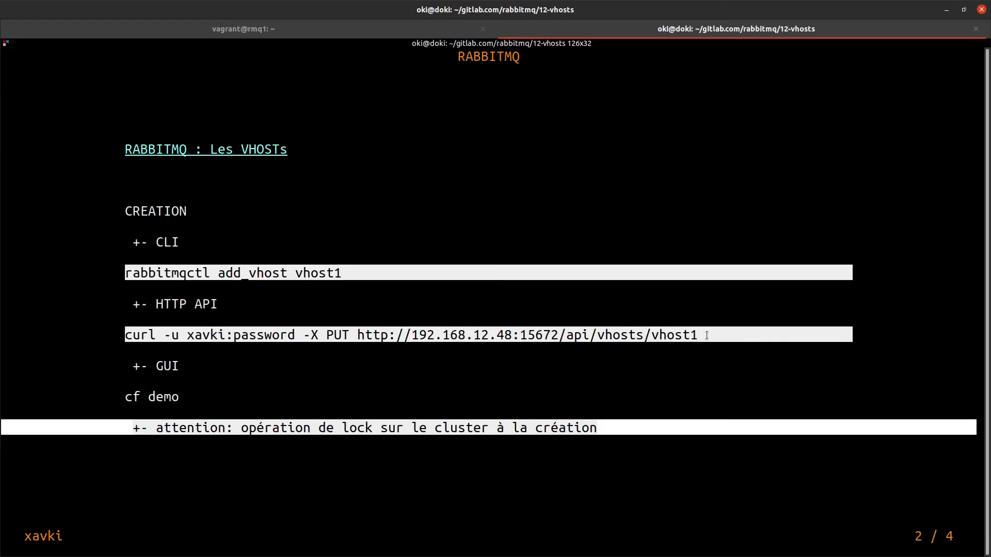
drag(658, 335, 126, 338)
key(ctrl+c)
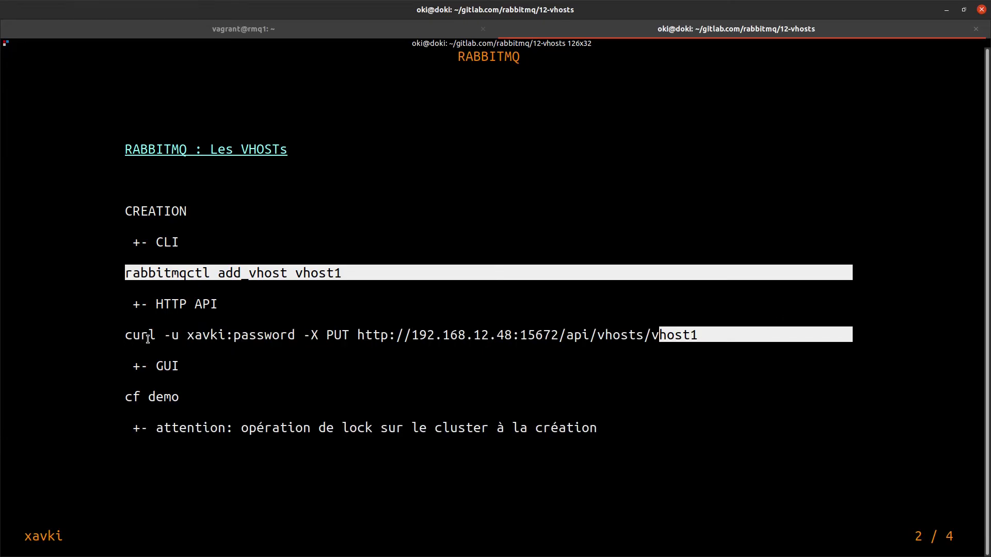
click(283, 30)
middle_click(423, 300)
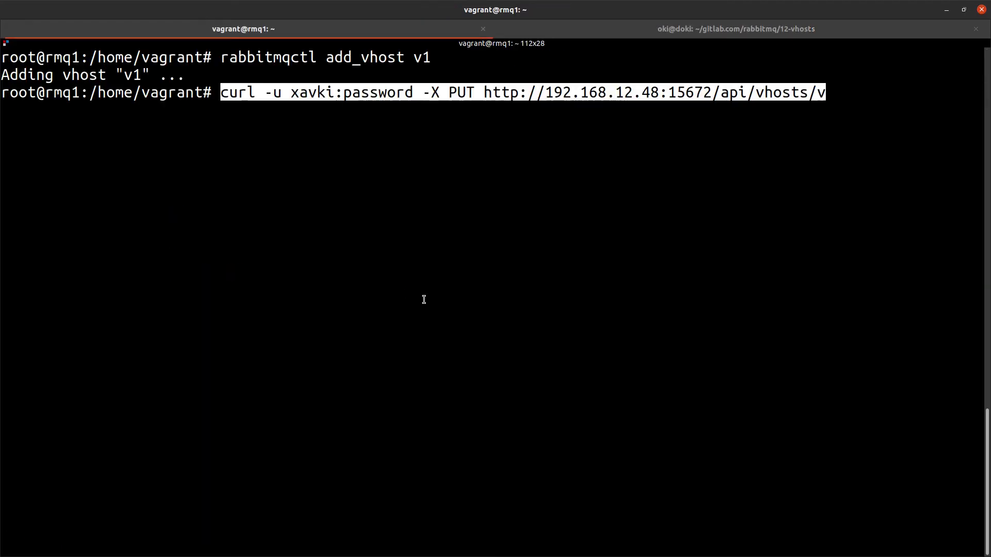
Complete the vhost name in the pasted curl command's URL as v2 and run the request.
key(Left)
key(Left)
key(Left)
key(Left)
key(Left)
key(Right)
key(Right)
key(Right)
key(Right)
key(Right)
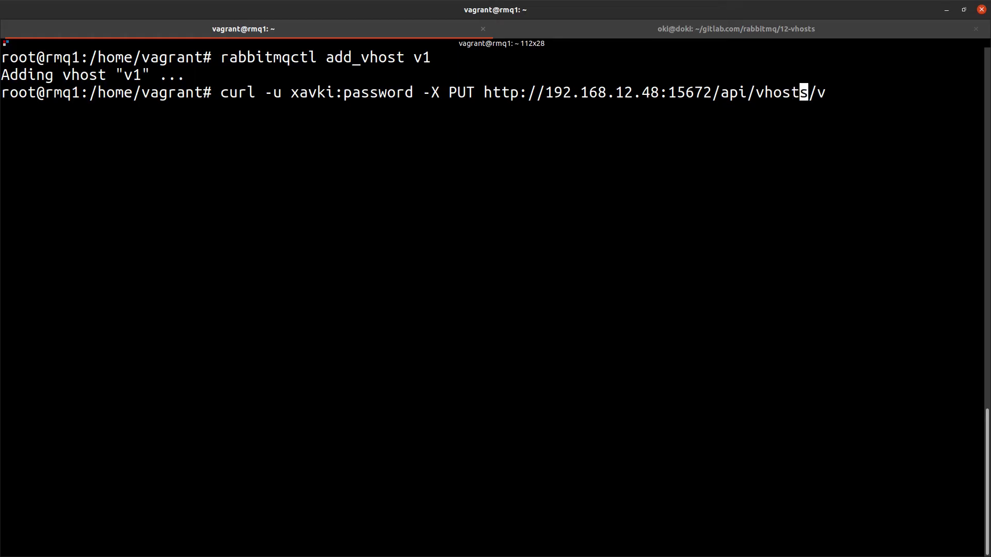
text(2)
key(Return)
Switch to the RabbitMQ management page and compare the users assigned to virtual hosts v1 and v2.
key(alt+Tab)
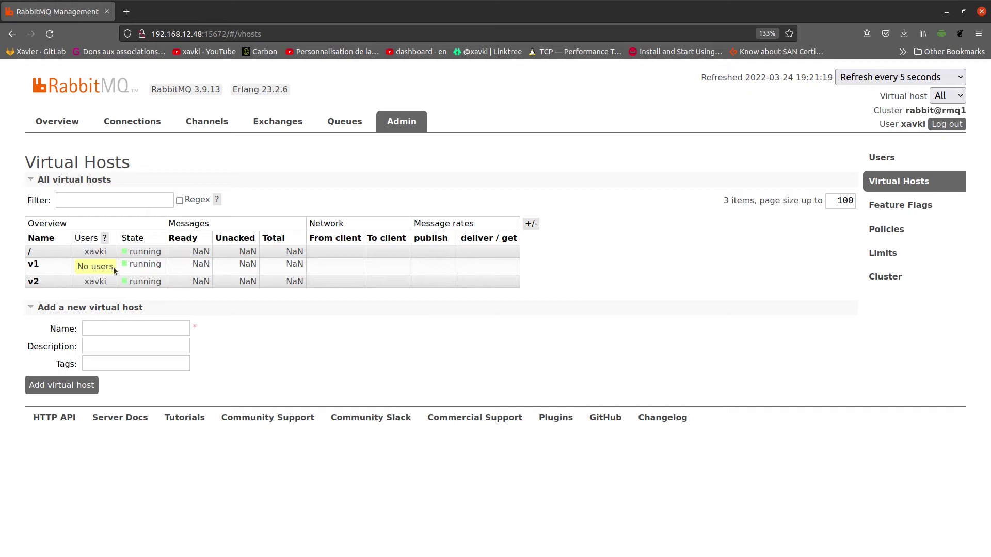
drag(77, 266, 118, 269)
drag(84, 281, 107, 281)
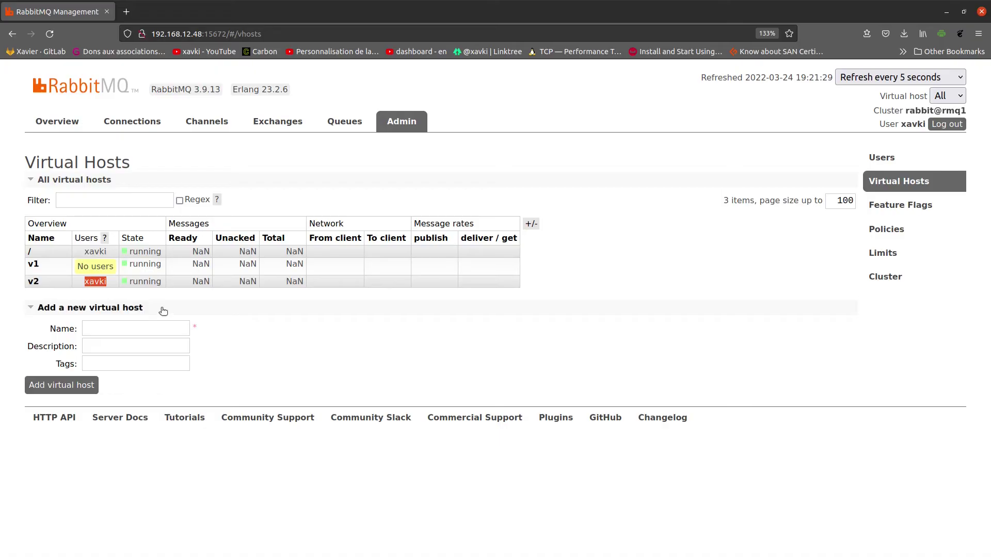
Switch to the terminal, review the account credentials in the v2 request, and look at the slide listing the vhost creation methods.
key(alt+Tab)
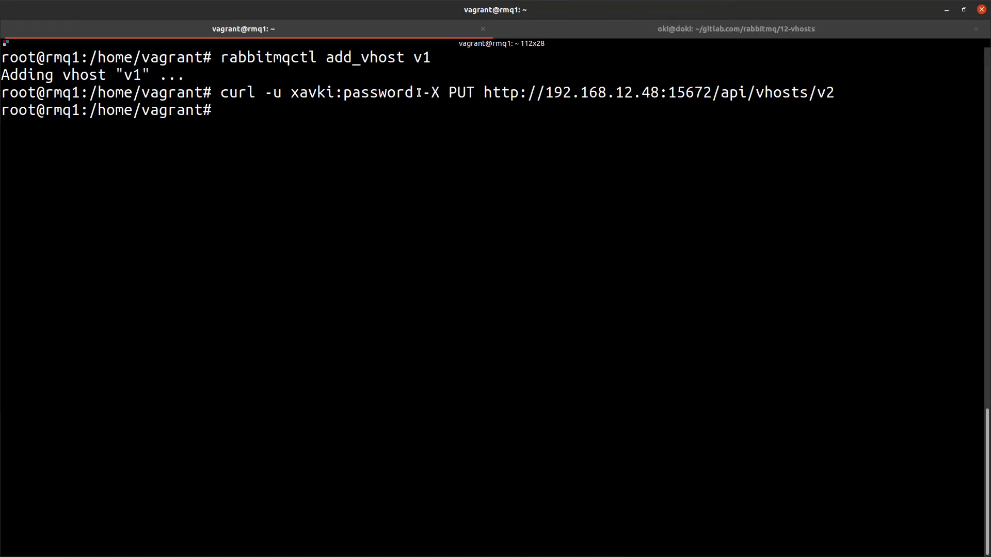
drag(414, 94, 343, 94)
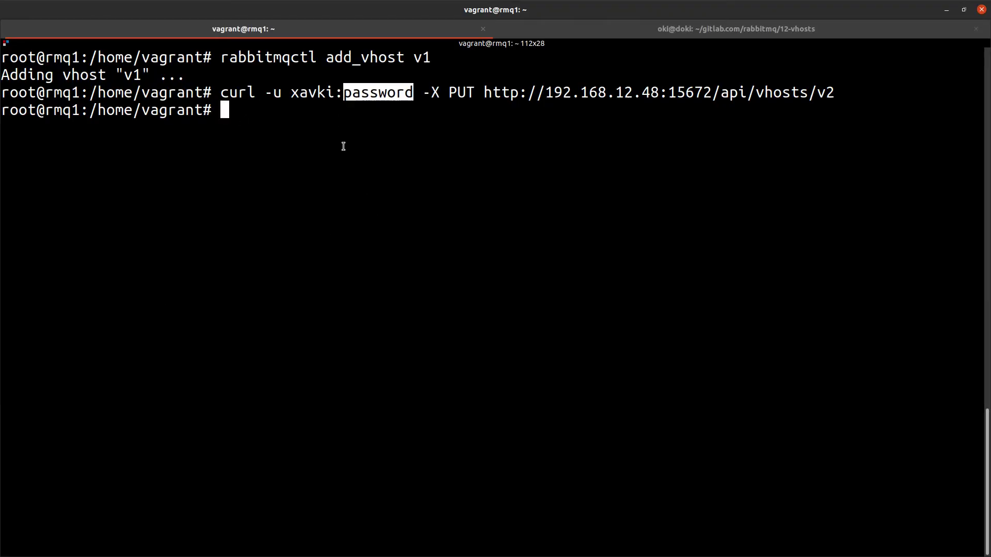
click(549, 34)
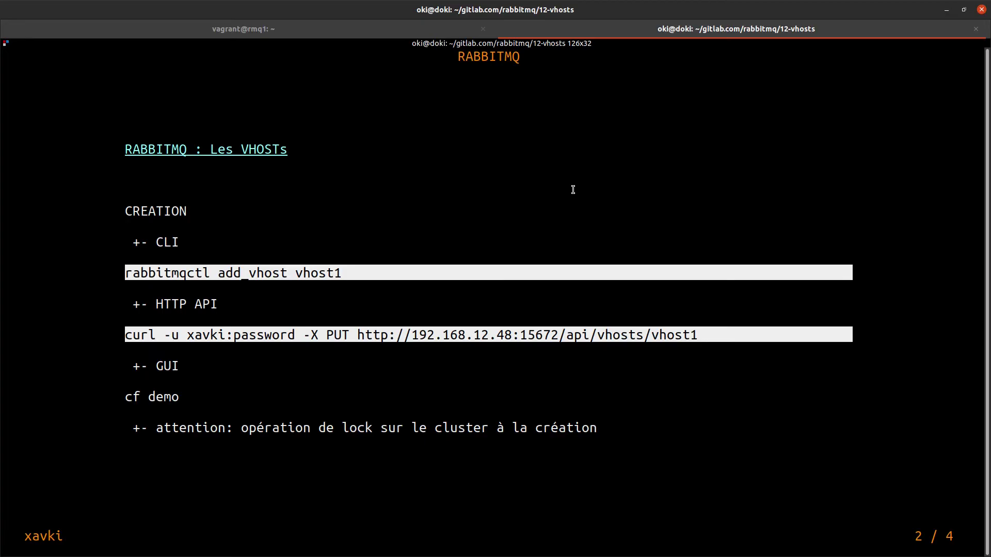
Switch to the RabbitMQ management page and add a virtual host named v3, leaving the description and tags empty.
key(alt+Tab)
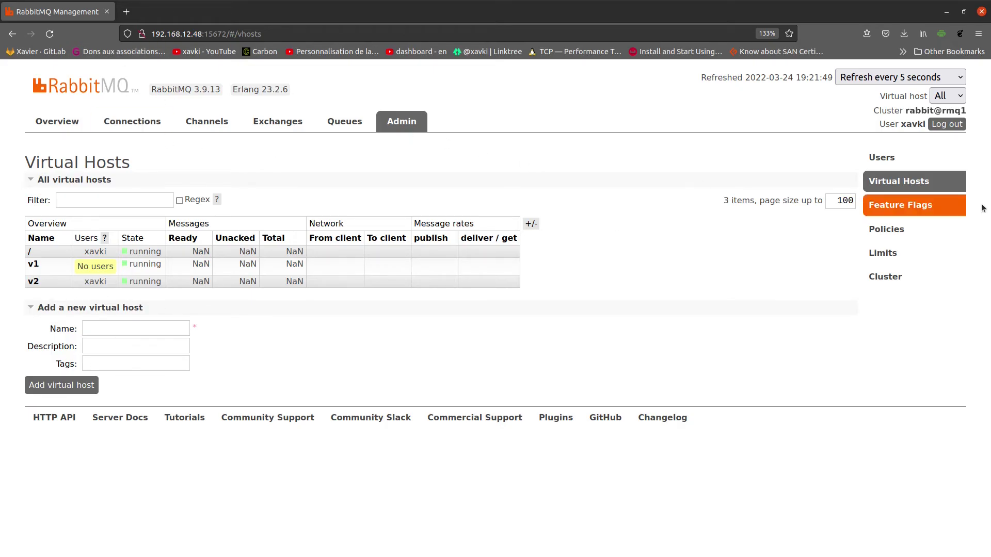
click(115, 329)
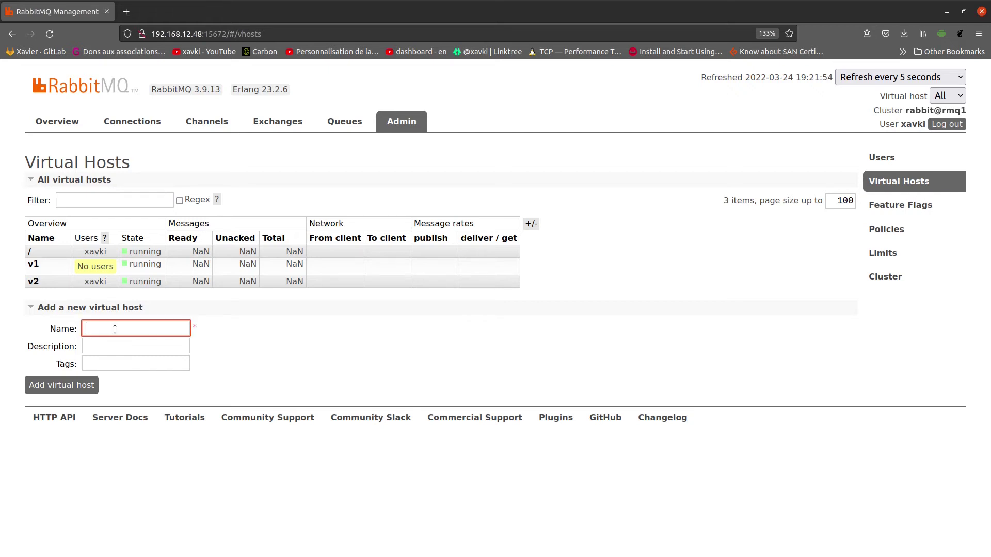
click(131, 346)
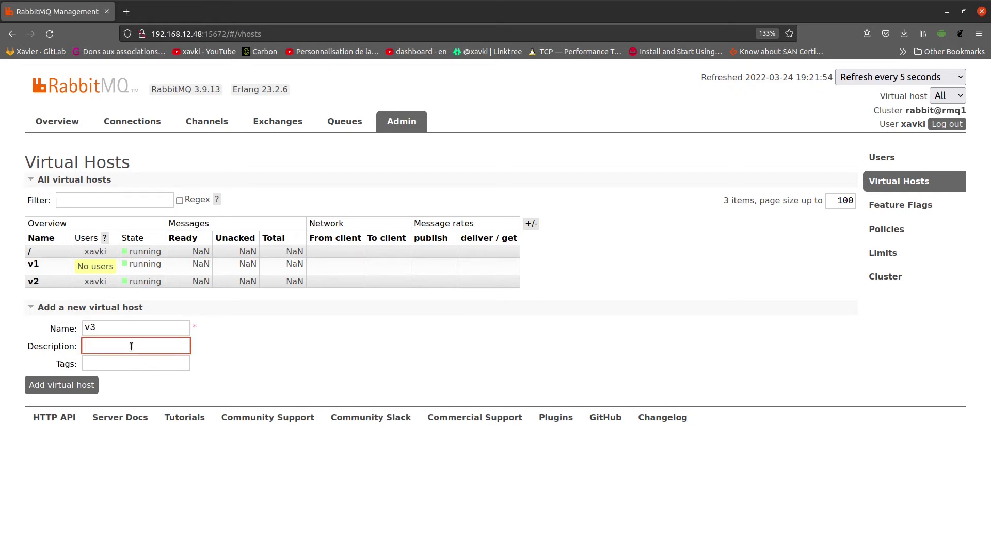
click(144, 366)
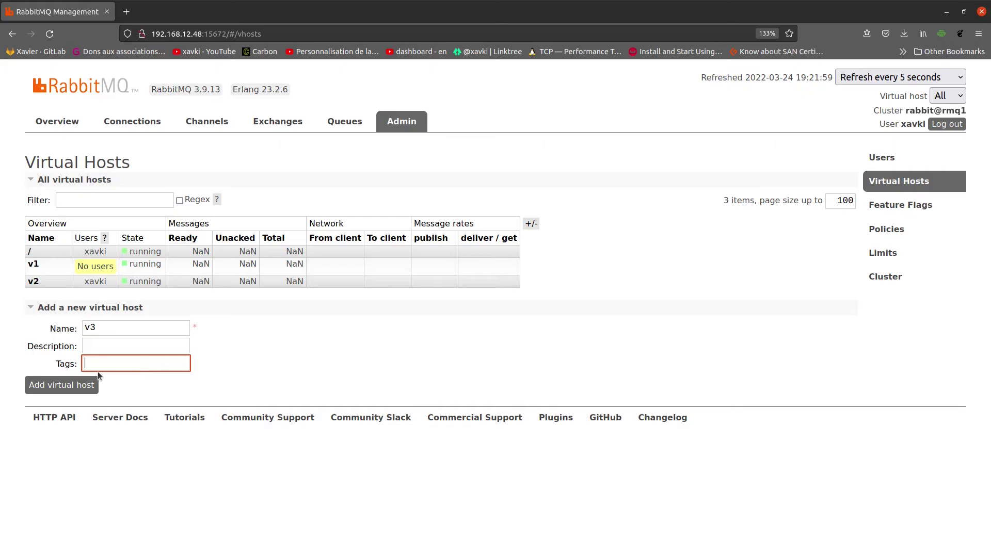
click(61, 386)
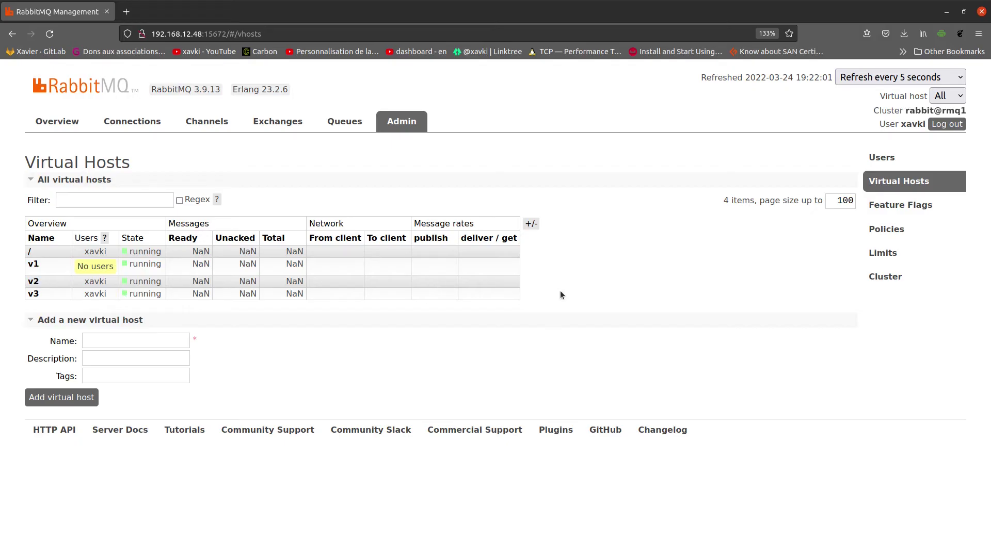
Advance the terminal slides to the vhost deletion commands and delete vhost v1 with rabbitmqctl delete_vhost in the rmq1 shell.
key(alt+Tab)
key(Right)
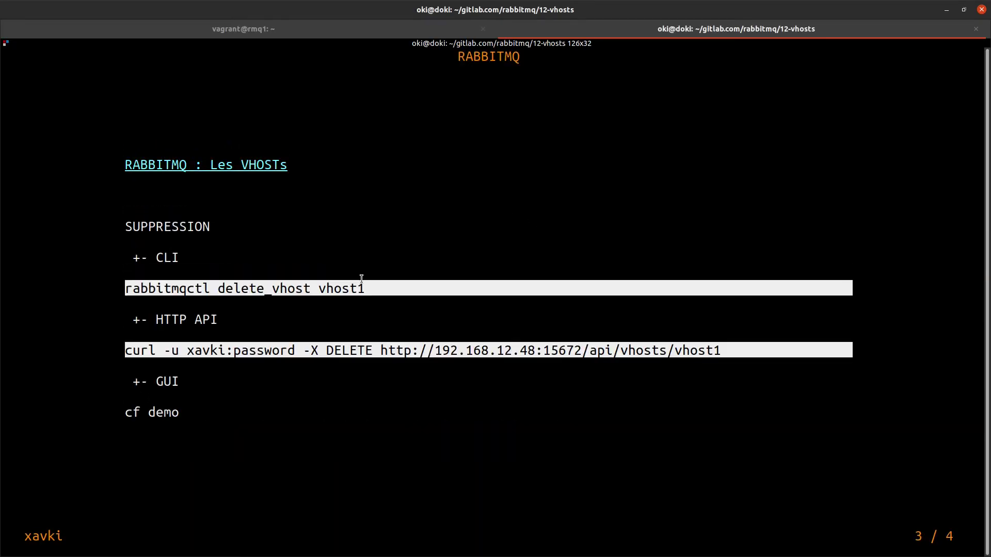
click(426, 23)
click(720, 199)
key(Up)
key(Up)
key(Left)
key(Left)
key(Left)
key(Left)
key(Left)
key(Left)
key(Left)
key(Left)
key(Left)
key(BackSpace)
key(BackSpace)
key(BackSpace)
text(delete)
key(Return)
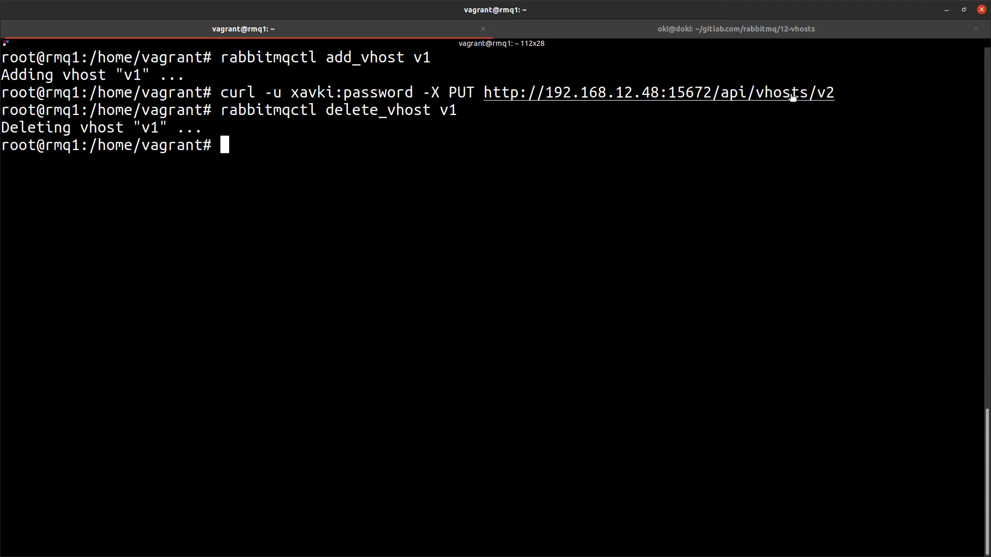
Recall the curl request for /api/vhosts/v2, change its method to DELETE, and run it.
key(Up)
key(Up)
key(Left)
key(Left)
key(Left)
key(Left)
key(Left)
key(Left)
key(Left)
key(Left)
key(Left)
key(Left)
key(Left)
key(Left)
key(Left)
key(Left)
key(Left)
key(Left)
key(Left)
key(Left)
key(Left)
key(Left)
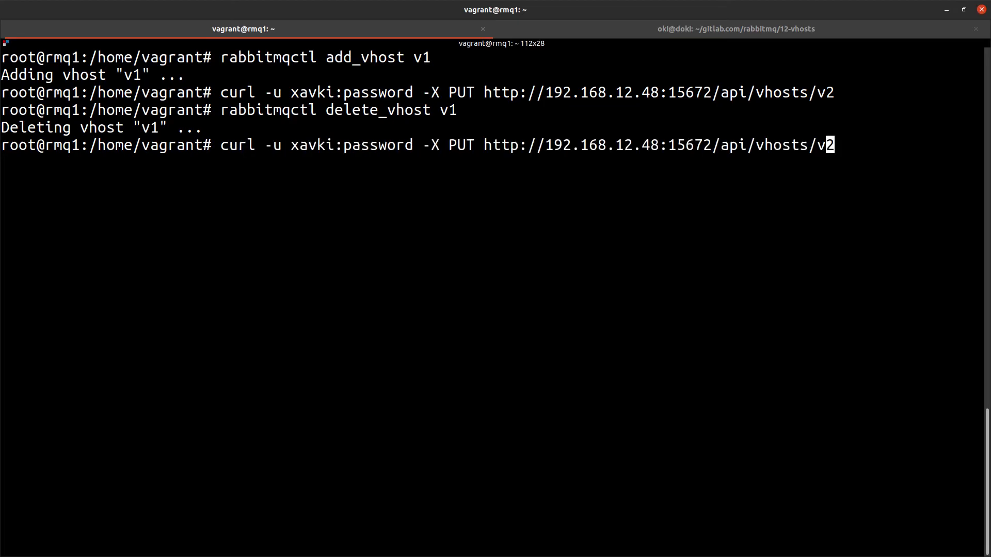
key(Left)
key(Left)
key(Left)
key(Left)
key(Left)
key(Left)
key(Left)
key(BackSpace)
key(BackSpace)
key(BackSpace)
text(DELETE)
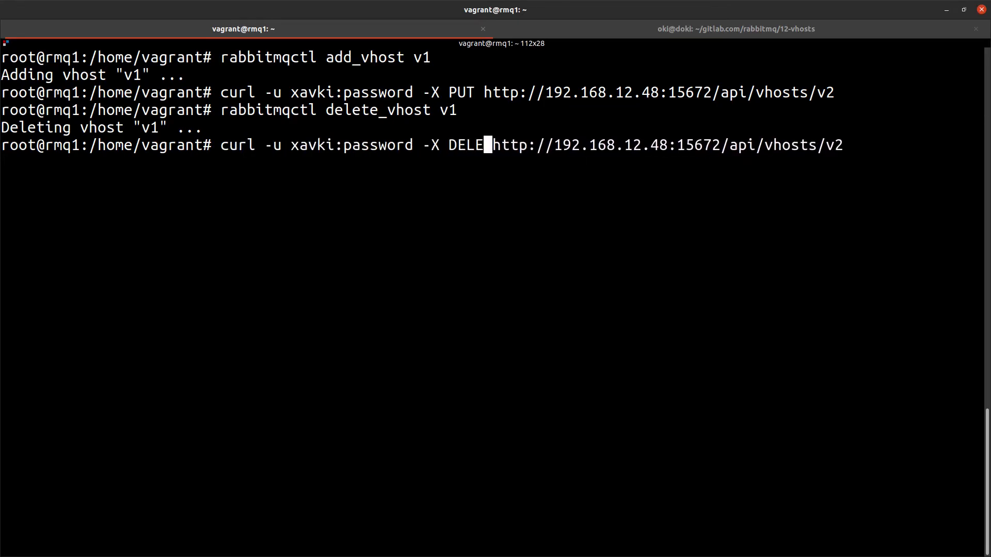
key(End)
key(Return)
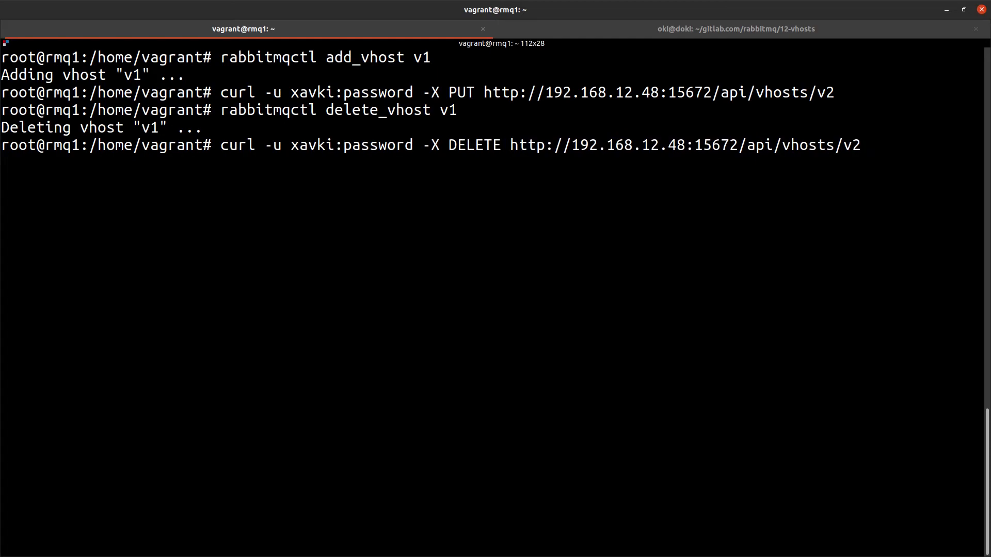
Switch to the RabbitMQ management page, open virtual host v3, and examine its tracing option, node states, permissions and topic permissions.
key(alt+Tab)
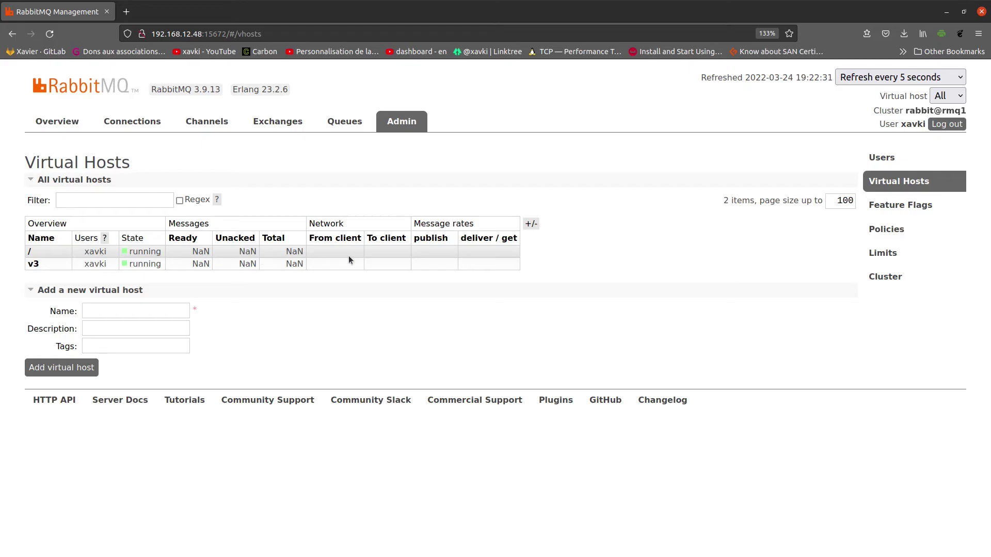
click(33, 264)
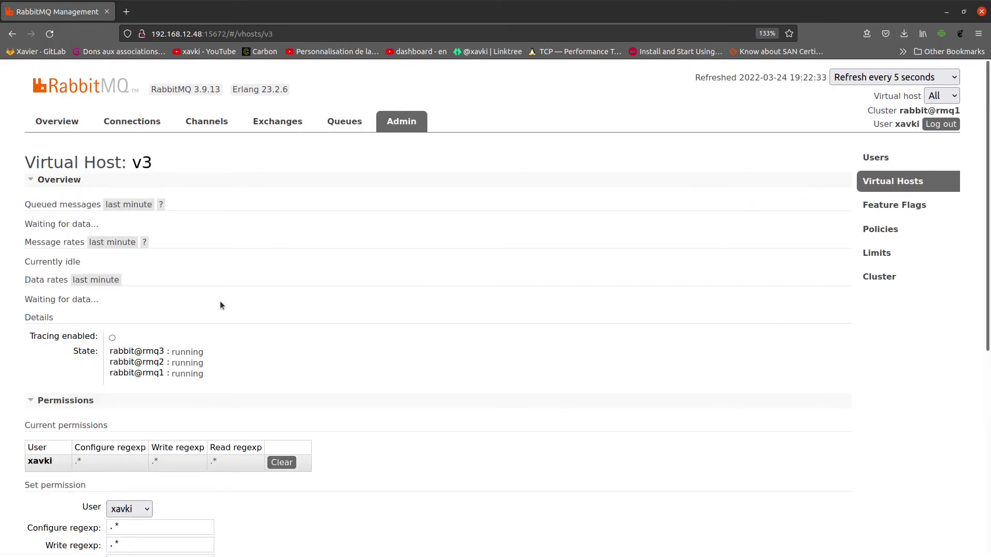
scroll(131, 200, down, 2)
scroll(242, 201, up, 2)
scroll(85, 265, down, 3)
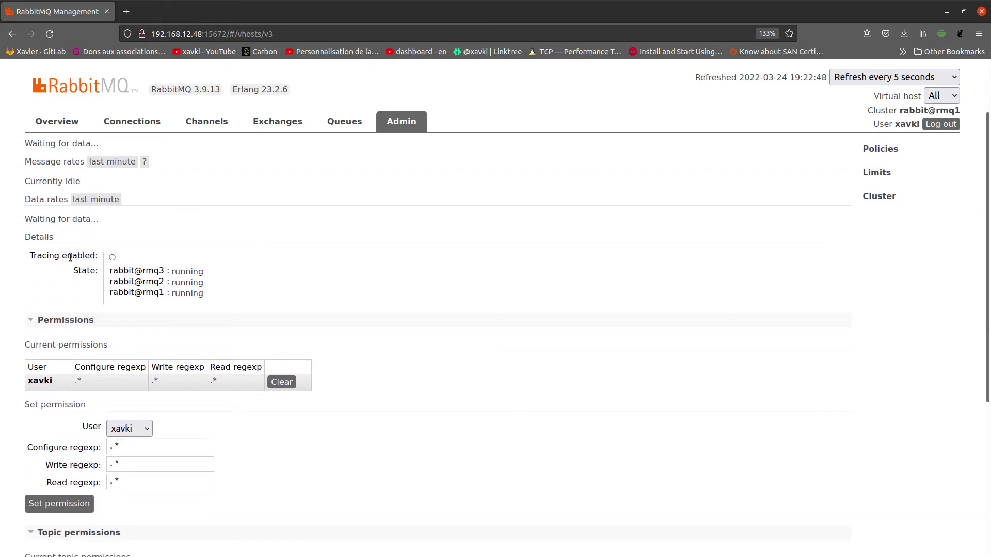
triple_click(78, 256)
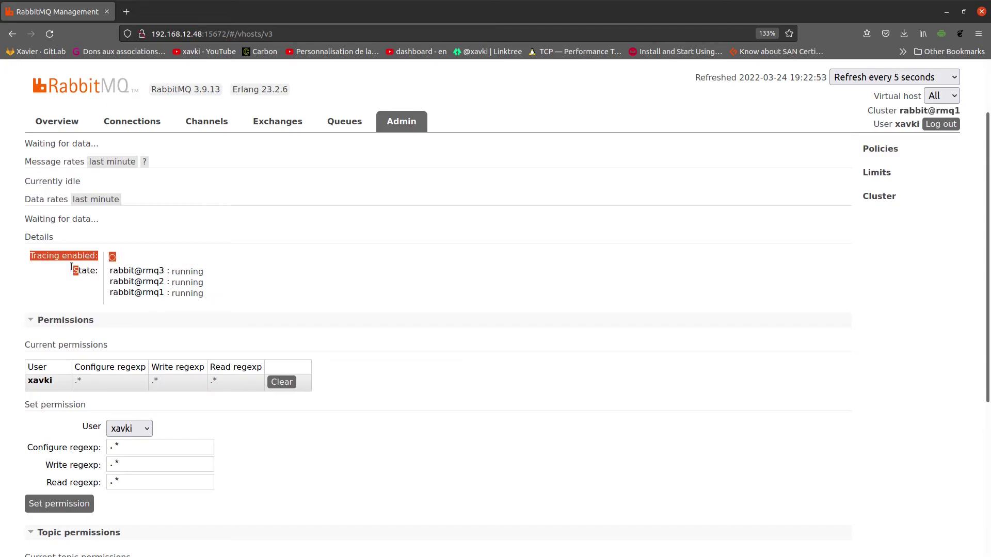
click(224, 295)
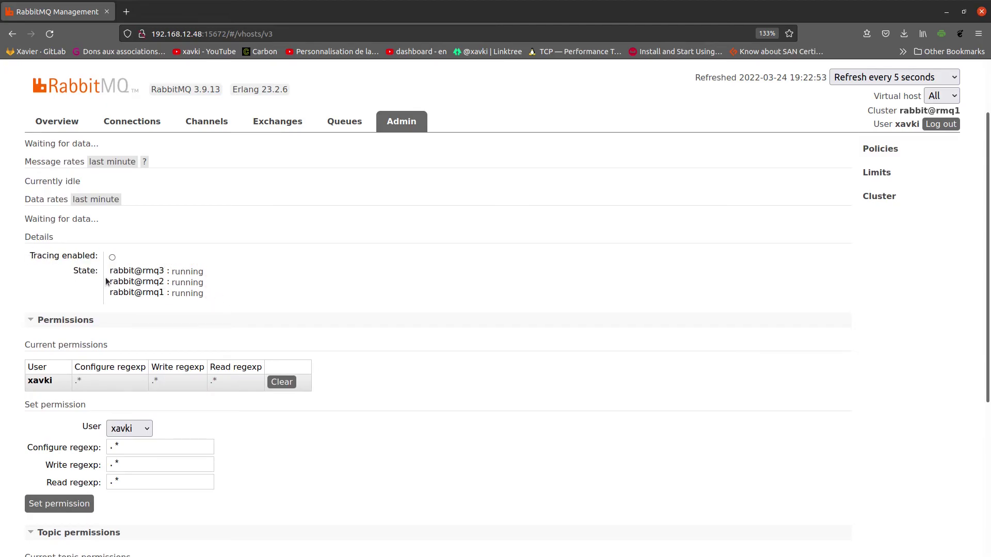
scroll(67, 285, down, 3)
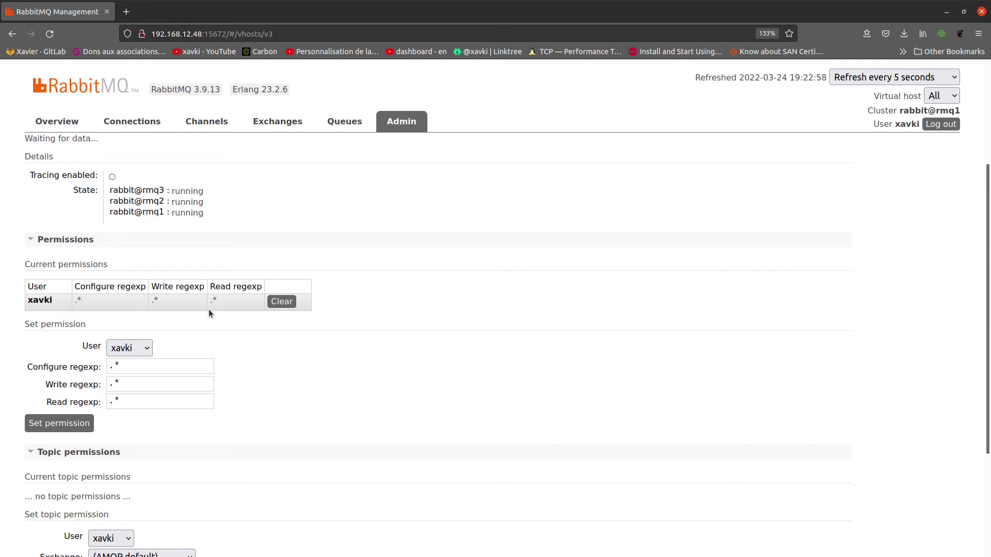
scroll(215, 320, down, 5)
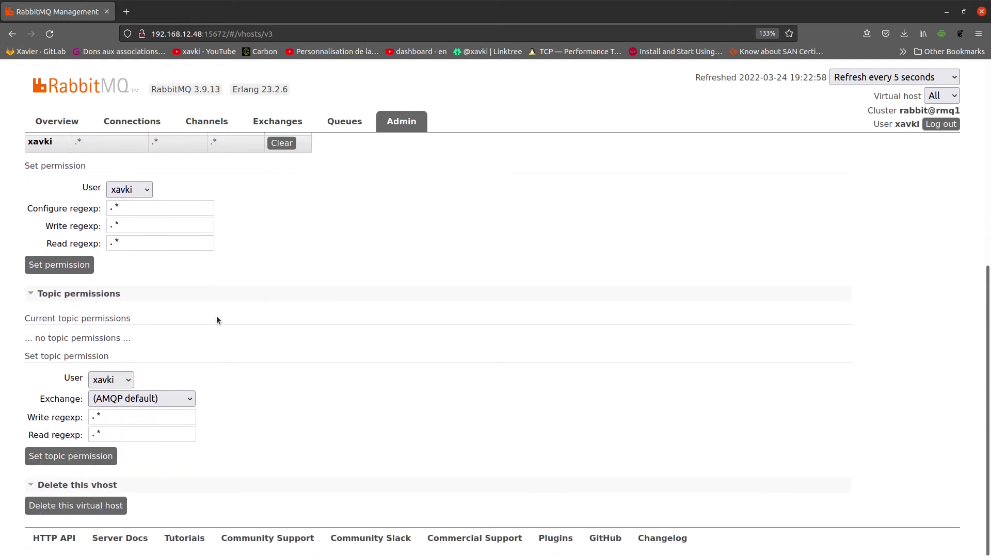
click(137, 190)
Delete virtual host v3 from its details page and confirm the deletion.
click(83, 505)
click(603, 326)
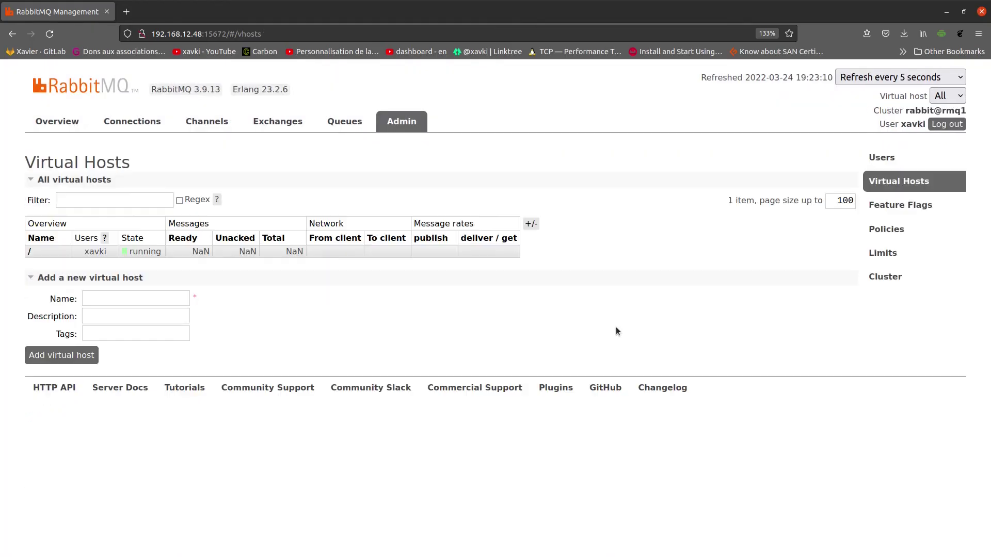
Switch to the terminal slides, advance to the vhost limits slide, and review the MAX-CONNECTIONS, MAX-QUEUES and MAX-CHANNELS limits and the target vhost name.
key(alt+Tab)
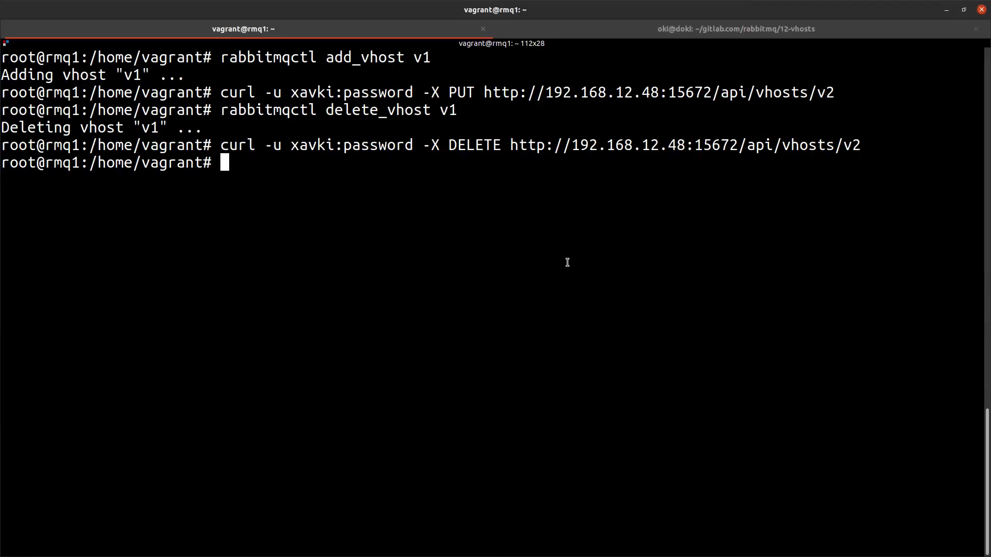
click(565, 25)
key(Right)
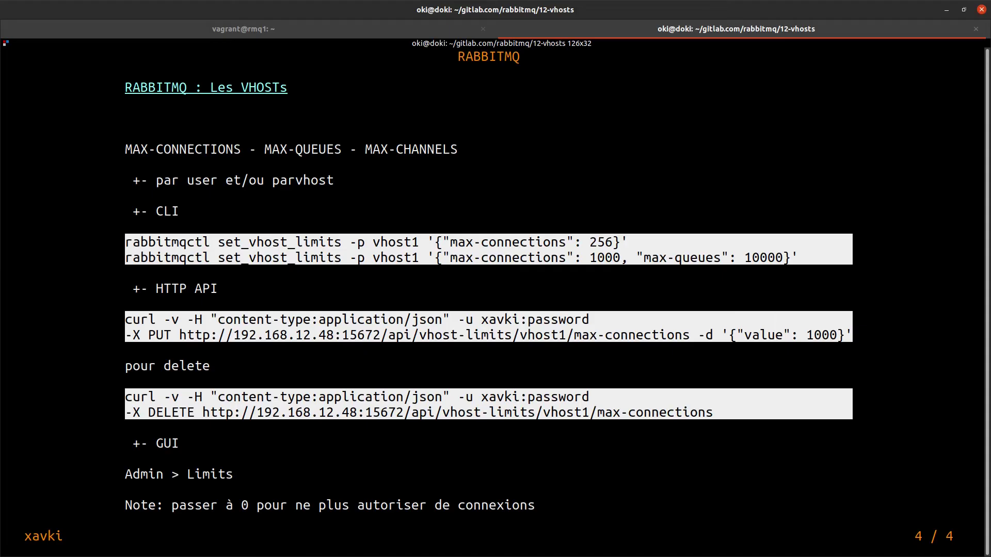
double_click(213, 149)
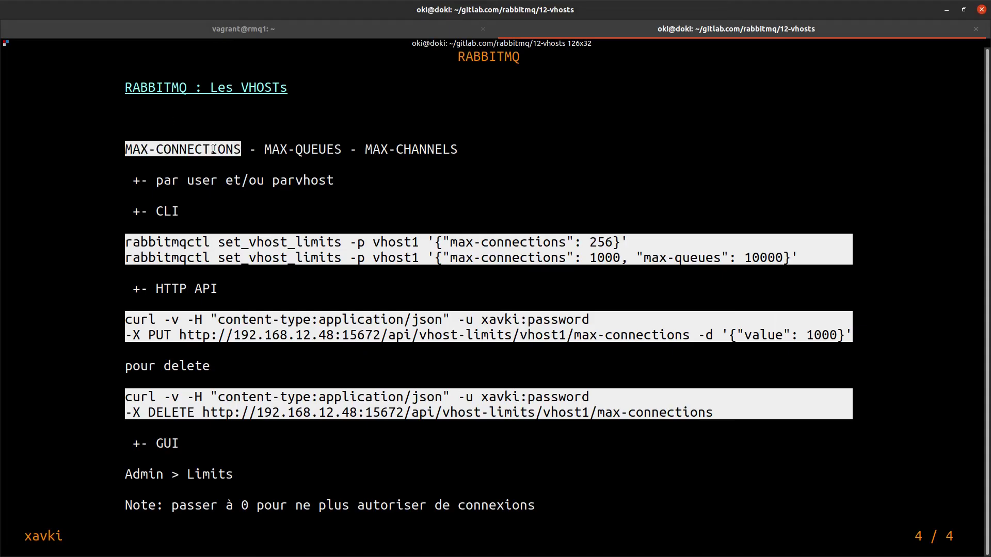
double_click(300, 149)
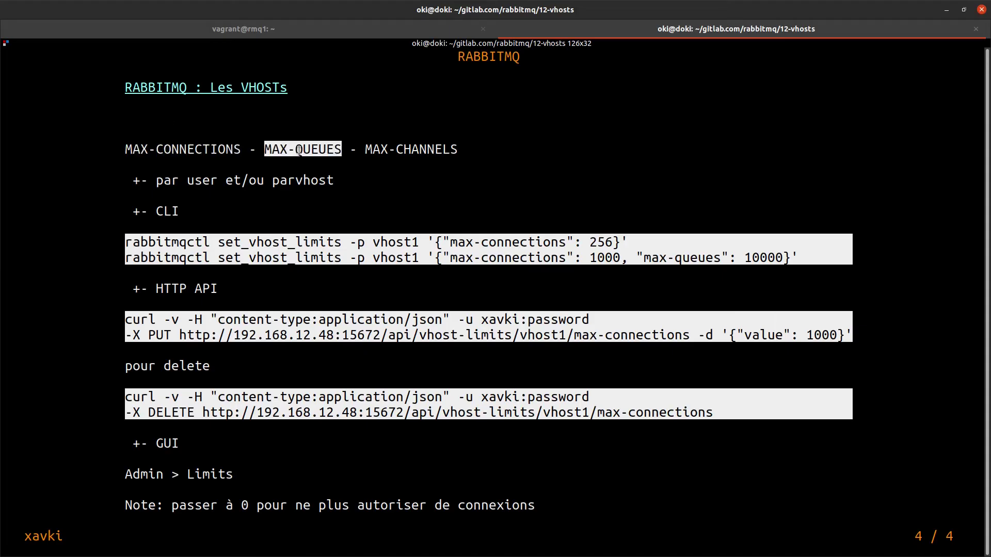
double_click(431, 149)
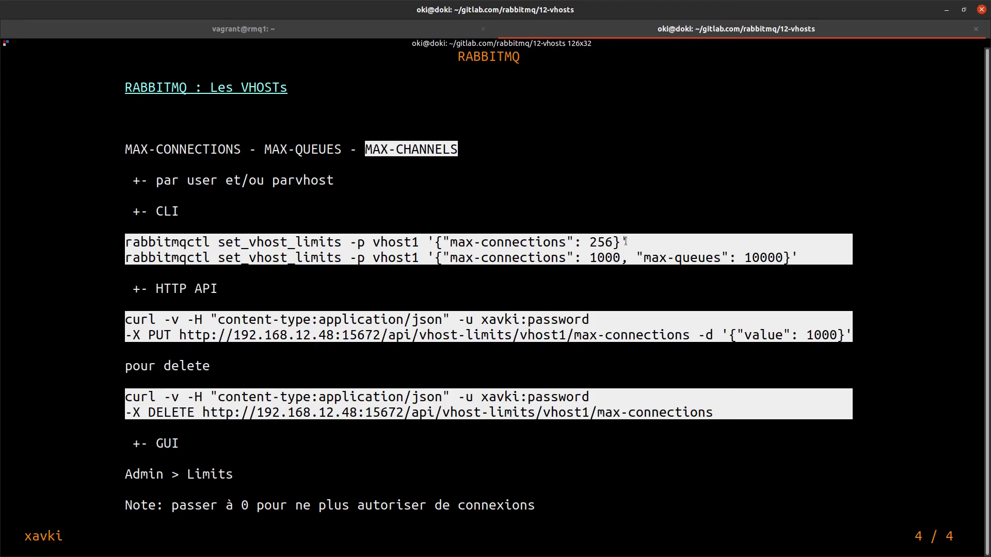
double_click(406, 242)
Create vhost1 with rabbitmqctl add_vhost in the rmq1 shell and check for it on the RabbitMQ management page.
key(alt+Tab)
key(alt+Tab)
click(337, 30)
key(Up)
key(Up)
key(Up)
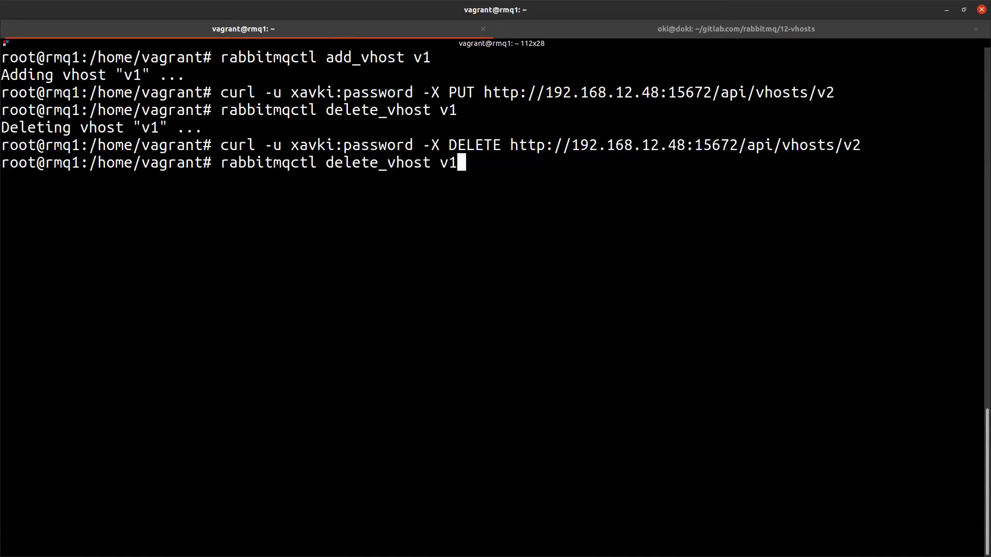
key(Up)
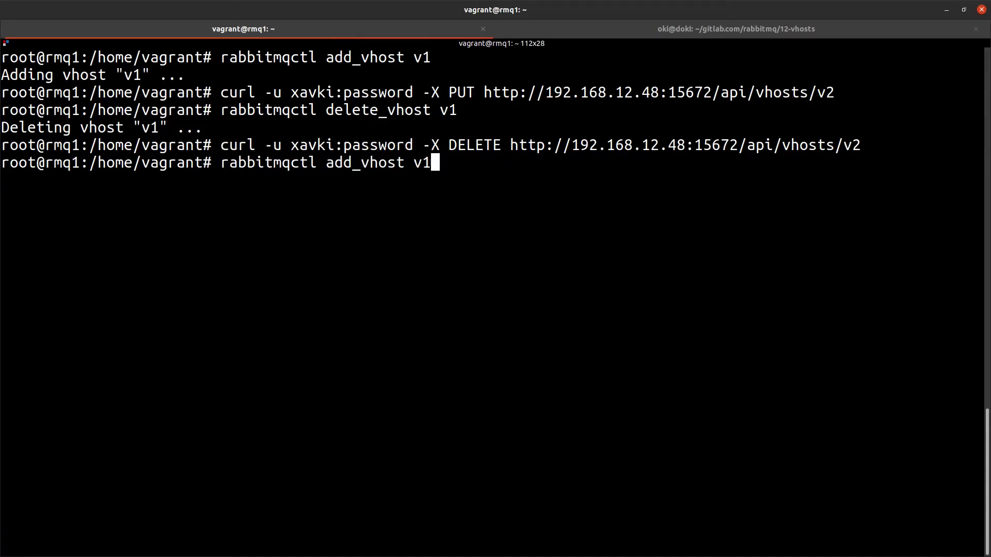
key(BackSpace)
text(host1)
key(Return)
key(ctrl+l)
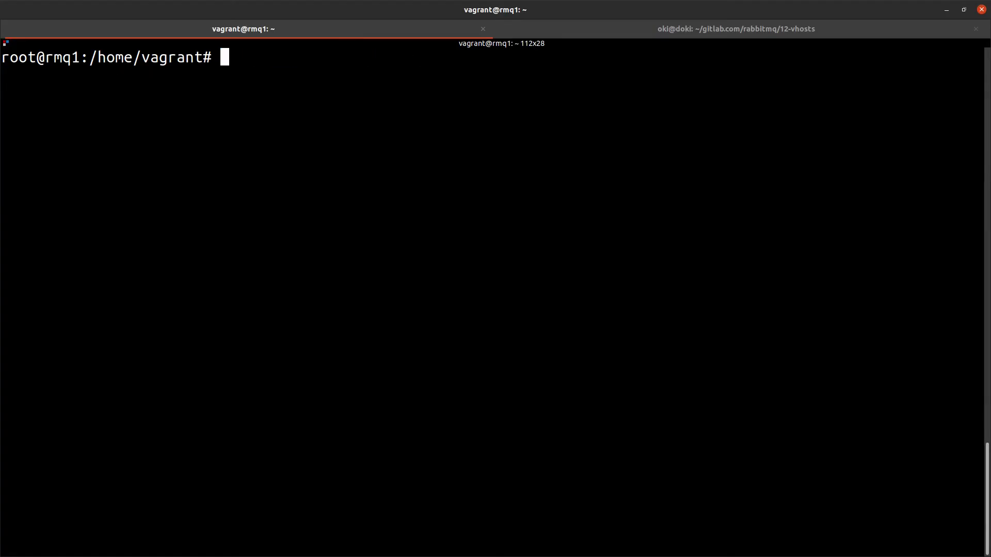
key(alt+Tab)
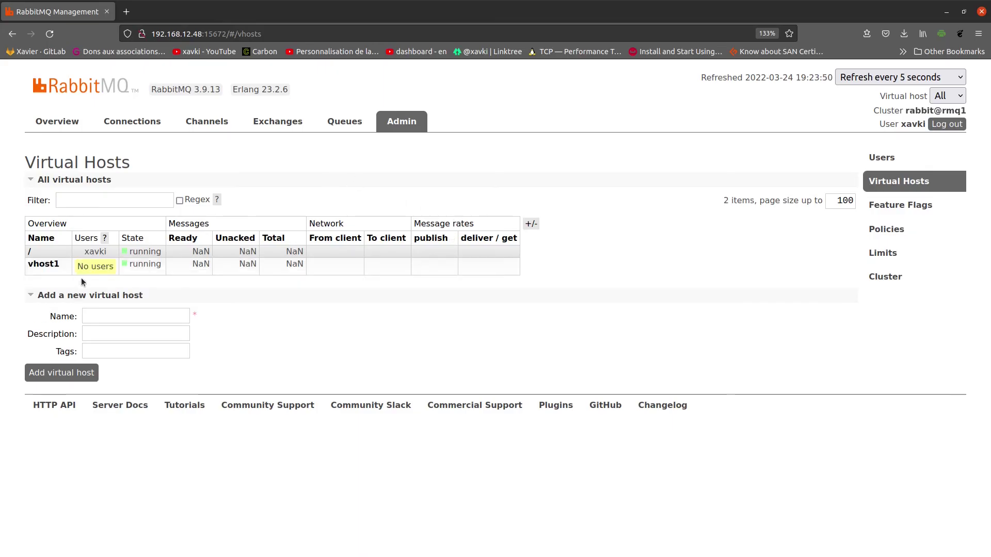
Copy the slide's rabbitmqctl set_vhost_limits command for vhost1 with max-connections 1000 and max-queues 10000, and run it in the rmq1 shell.
key(alt+Tab)
click(630, 25)
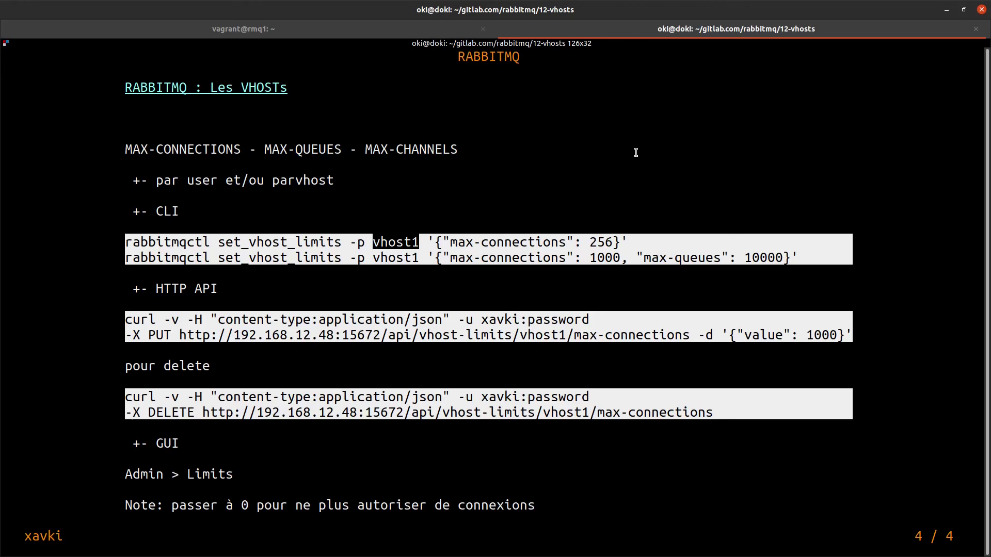
drag(800, 257, 125, 256)
key(ctrl+c)
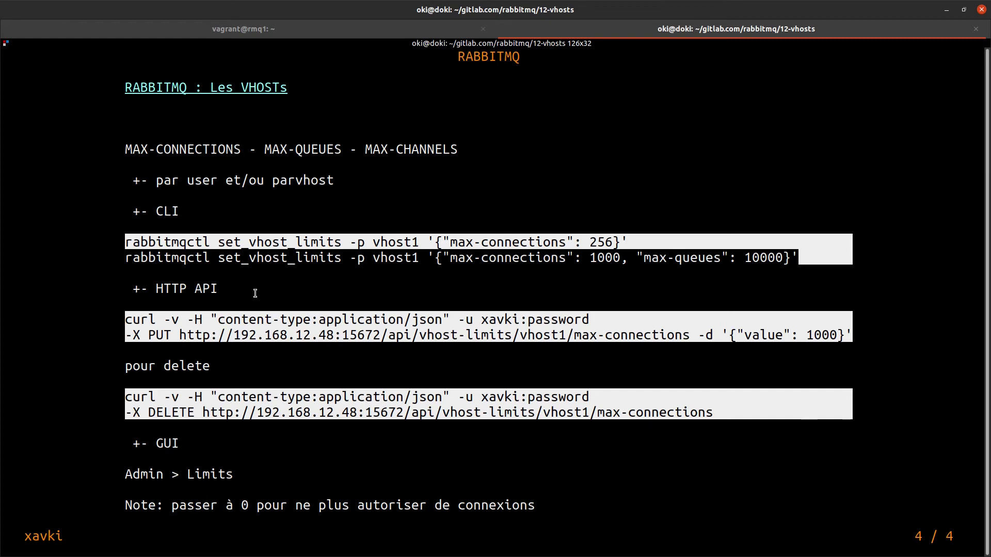
click(294, 27)
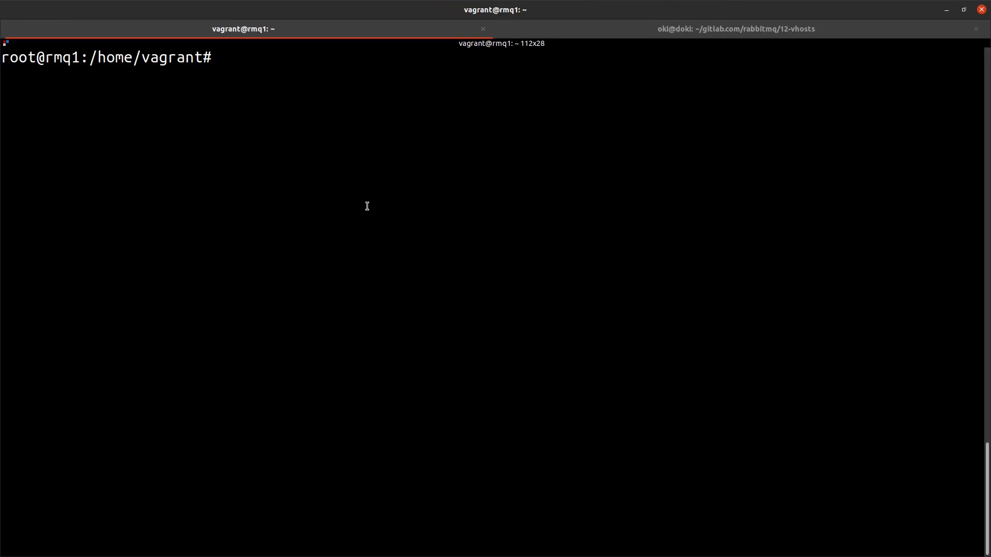
key(ctrl+shift+v)
key(Return)
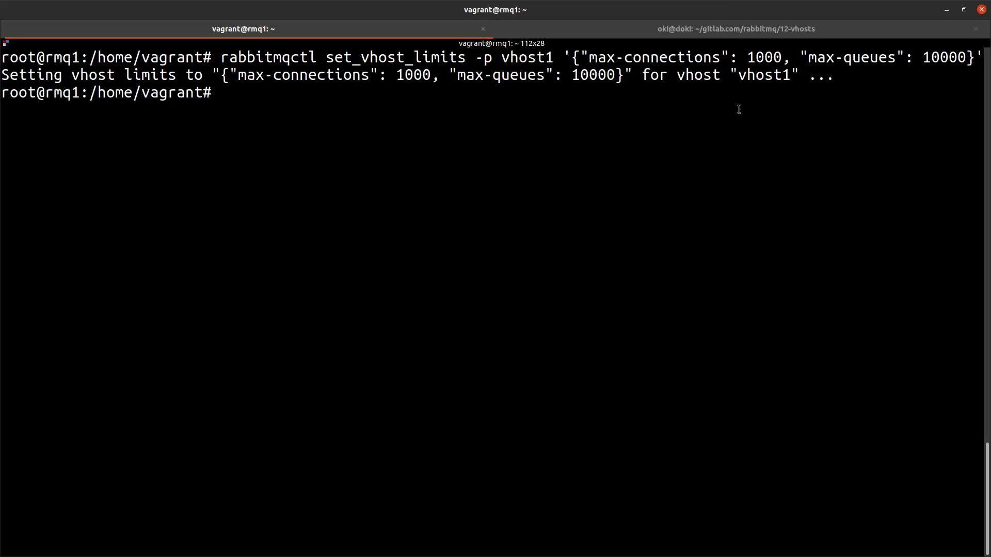
Switch to RabbitMQ Management, review the vhost1 details page, and check vhost1's max-connections and max-queues on the Limits page.
key(alt+Tab)
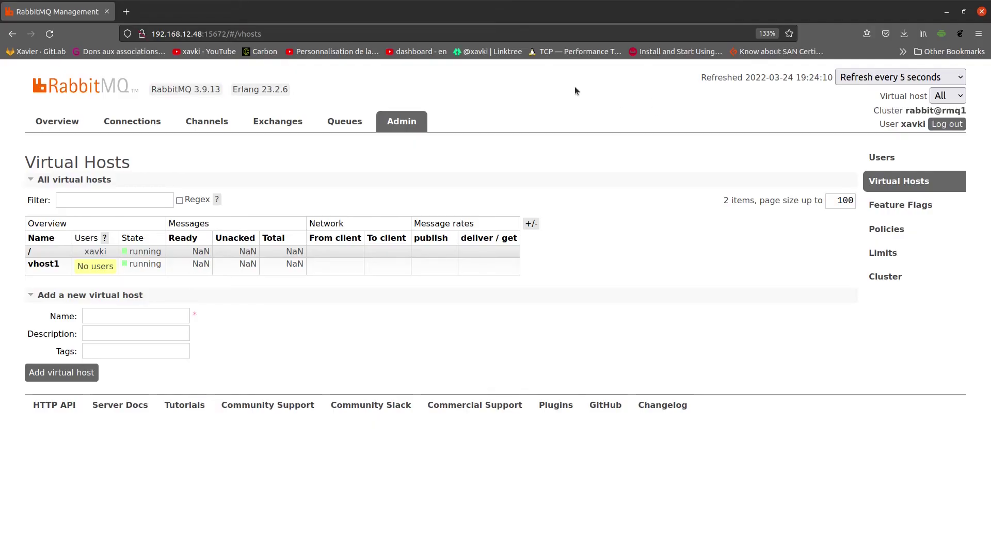
click(42, 264)
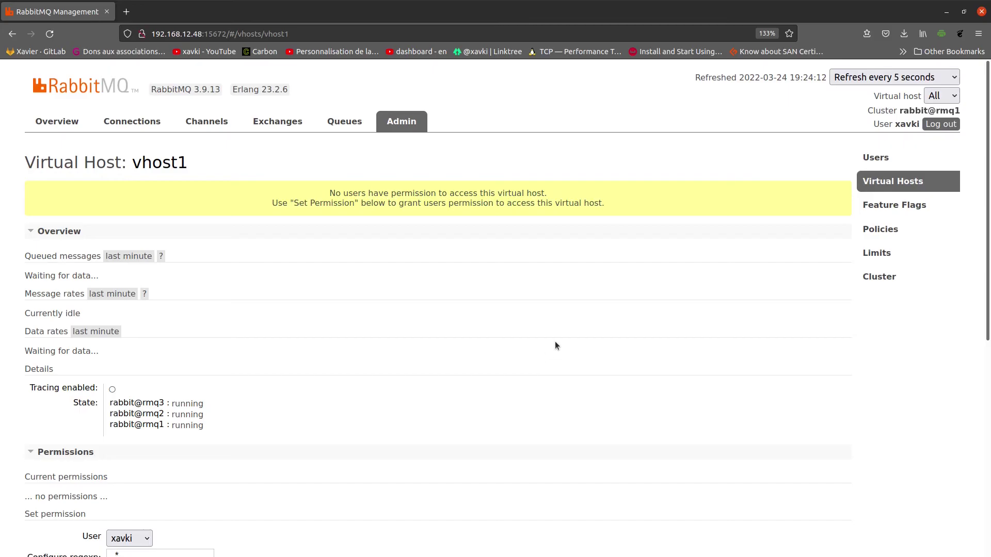
scroll(484, 327, down, 7)
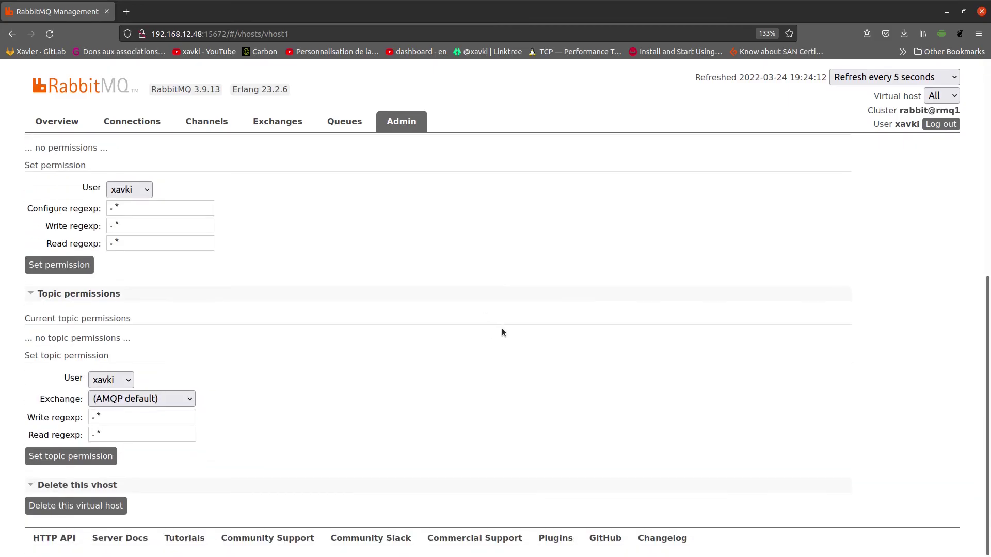
scroll(502, 327, up, 10)
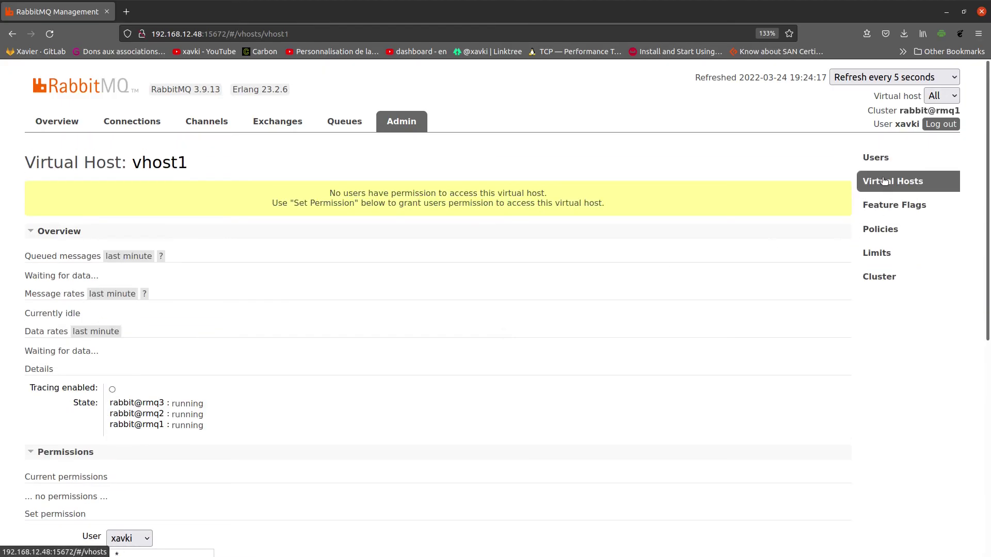
click(872, 256)
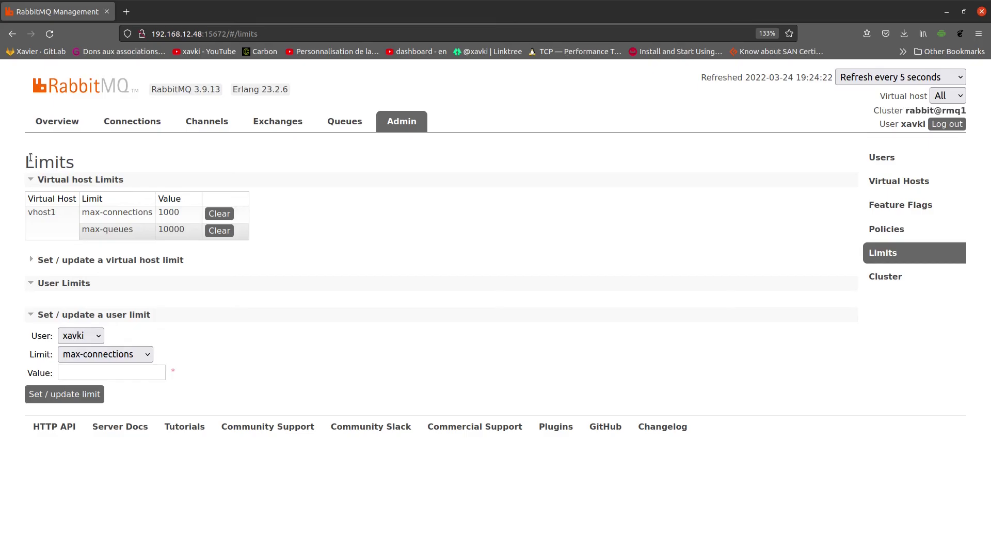
mouse_move(90, 213)
mouse_down()
mouse_move(152, 215)
mouse_move(79, 206)
mouse_up()
Collapse the virtual host limits section and review which limit types the user limit form offers.
click(46, 180)
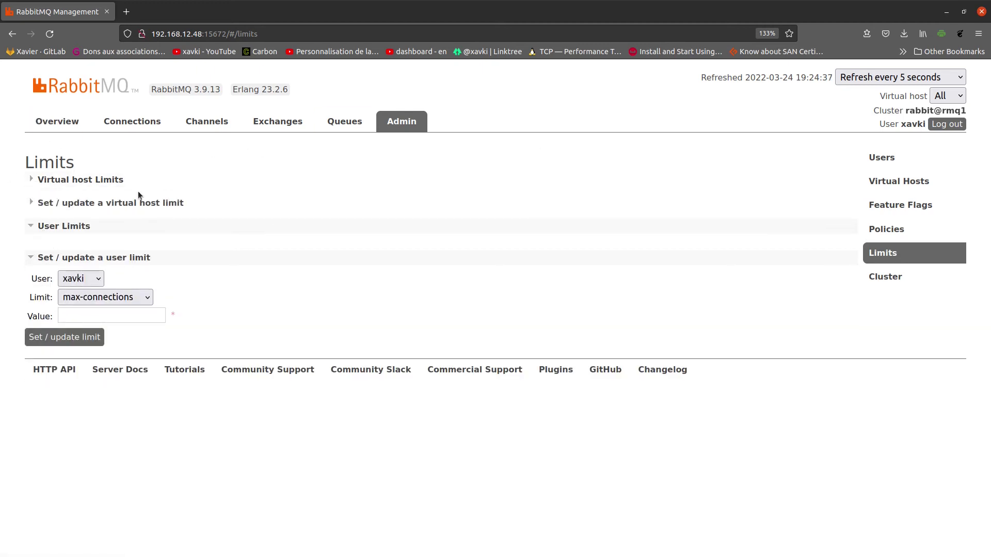
click(32, 227)
click(32, 227)
click(113, 299)
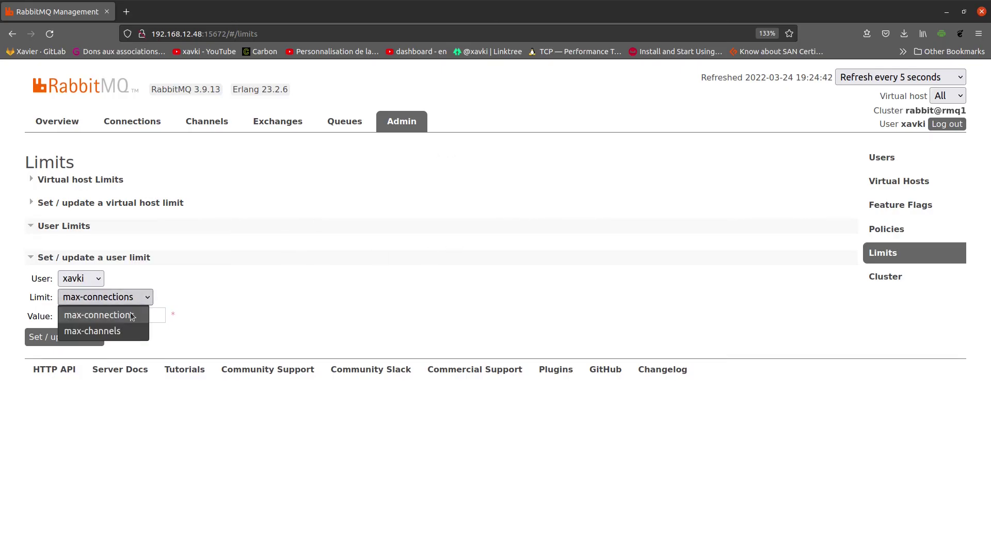
key(Escape)
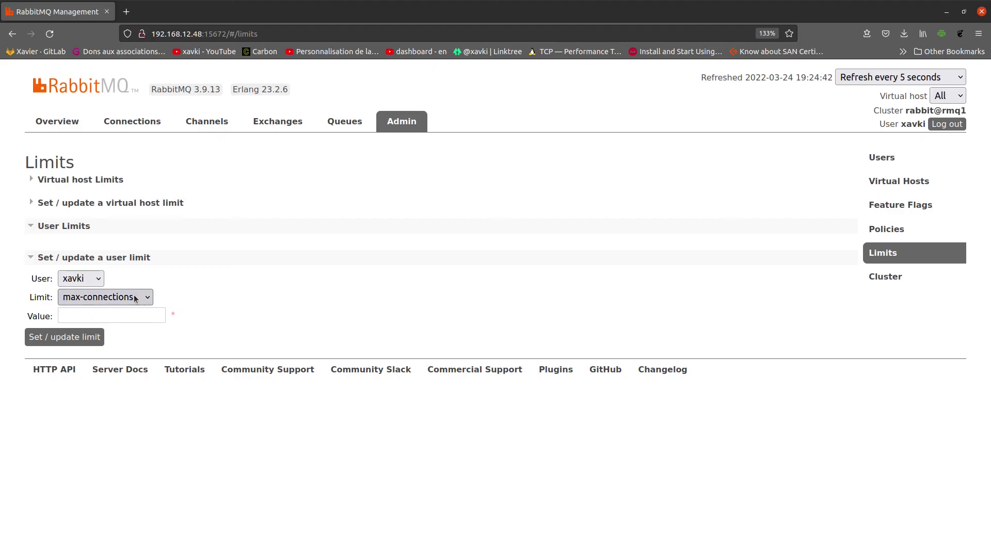
click(299, 256)
click(150, 259)
Copy the first line of the slide's HTTP API curl command, including the account password, into the rmq1 shell prompt.
key(alt+Tab)
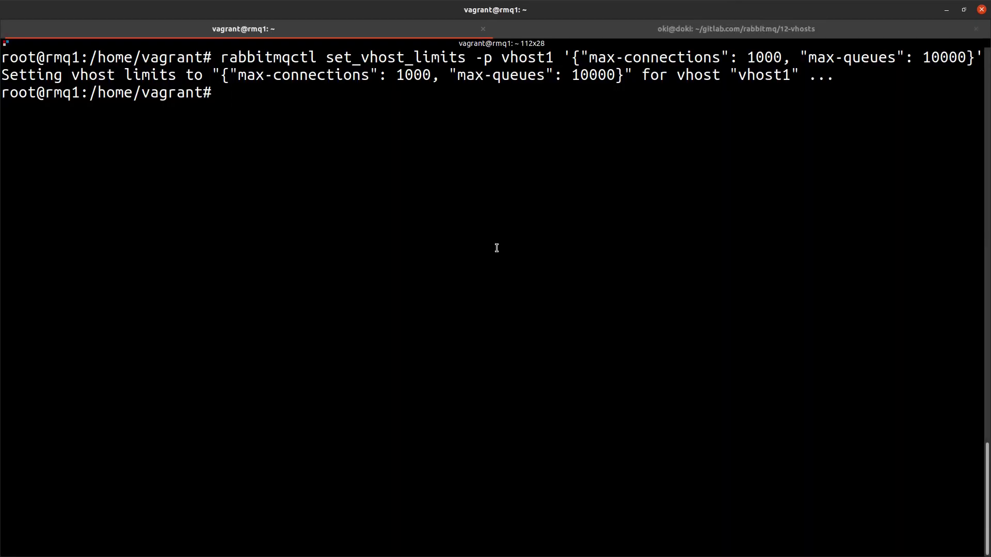
key(ctrl+Page_Down)
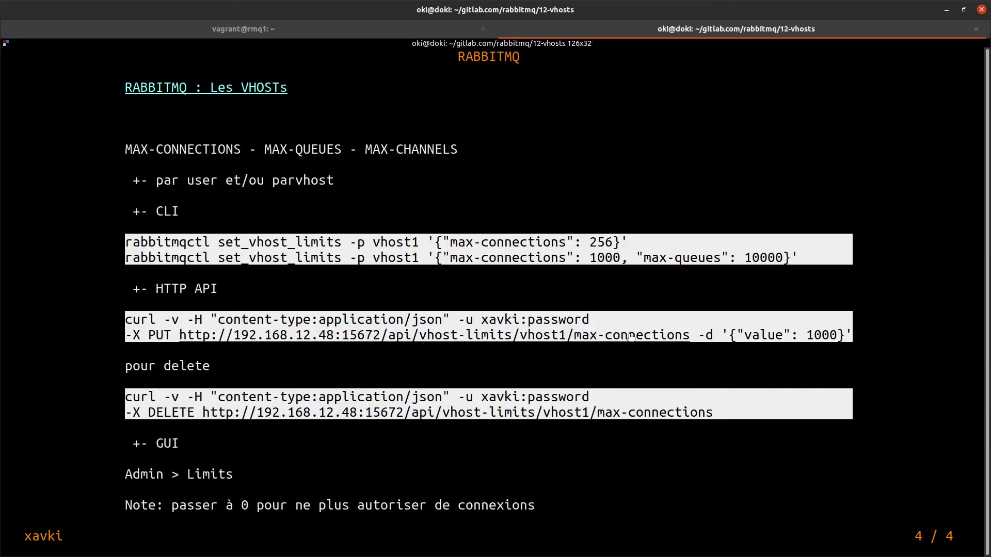
drag(853, 335, 205, 329)
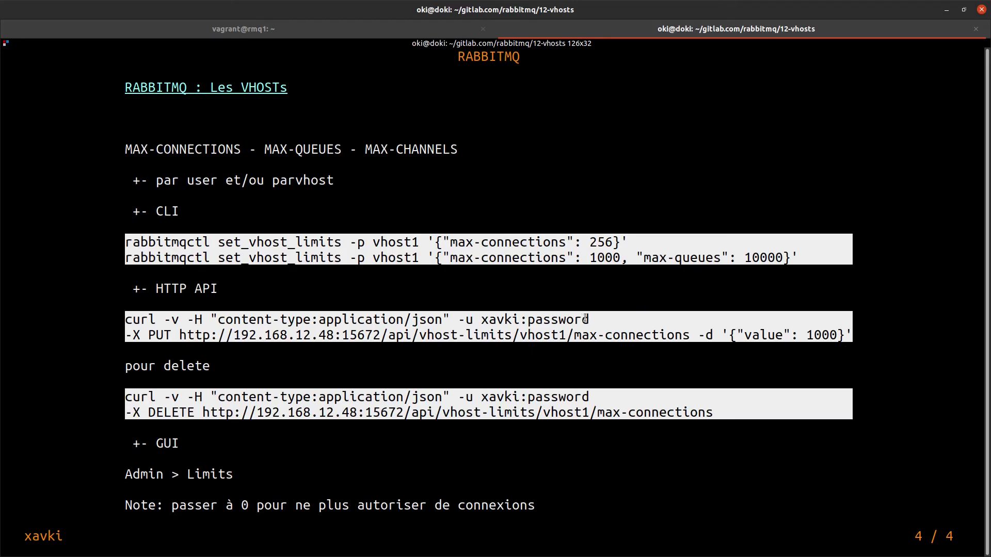
drag(586, 320, 128, 323)
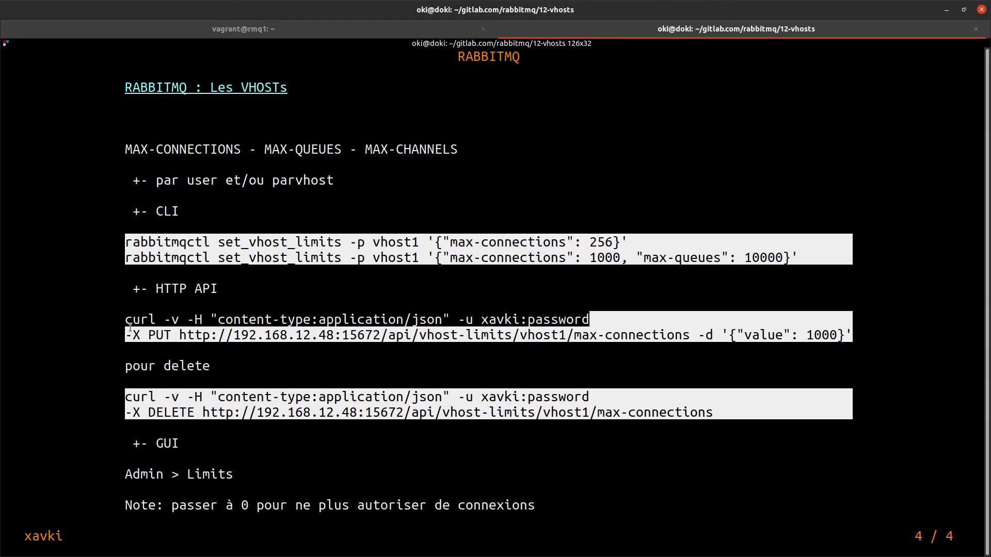
click(327, 29)
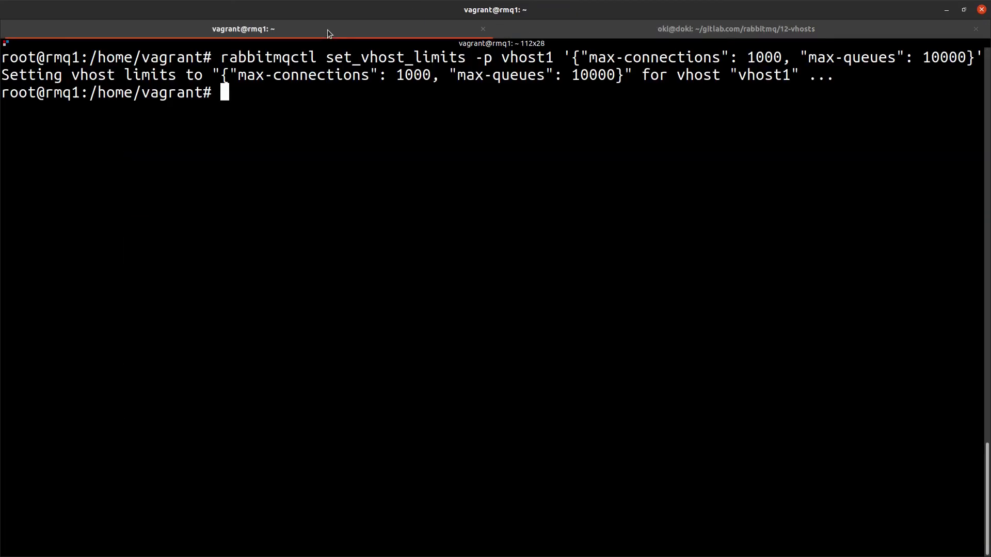
middle_click(537, 299)
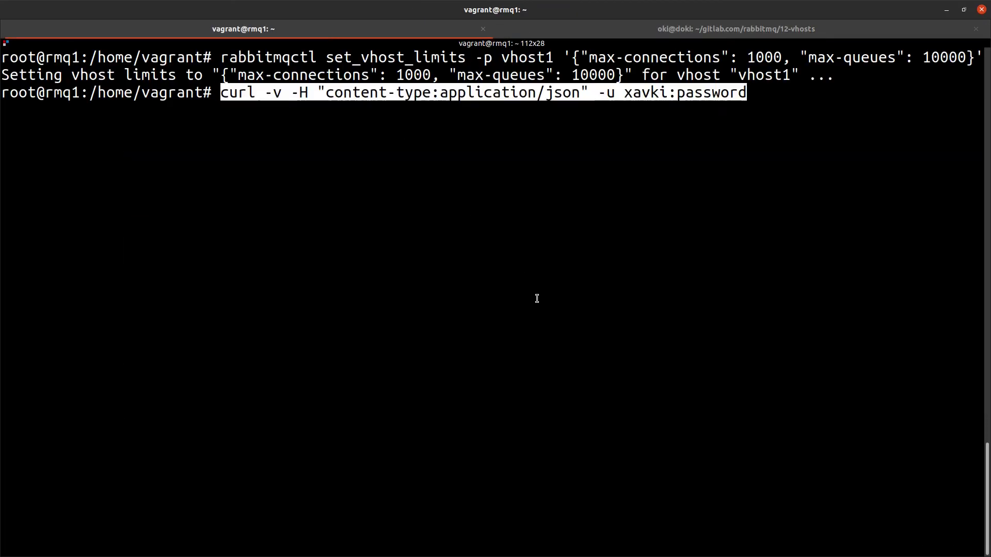
key(End)
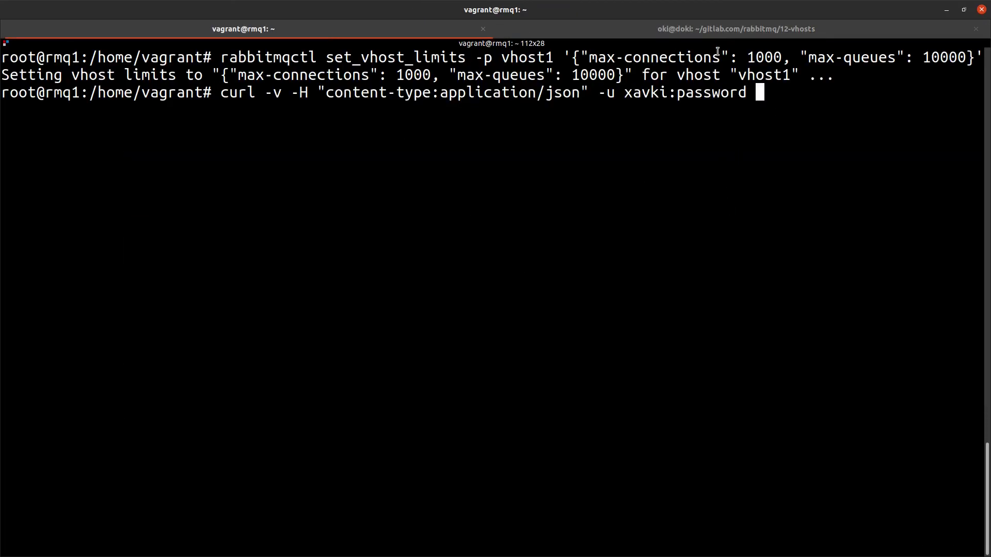
Append the slide's PUT request for vhost1's max-connections limit with value 1000 to the curl command in the rmq1 shell.
click(696, 32)
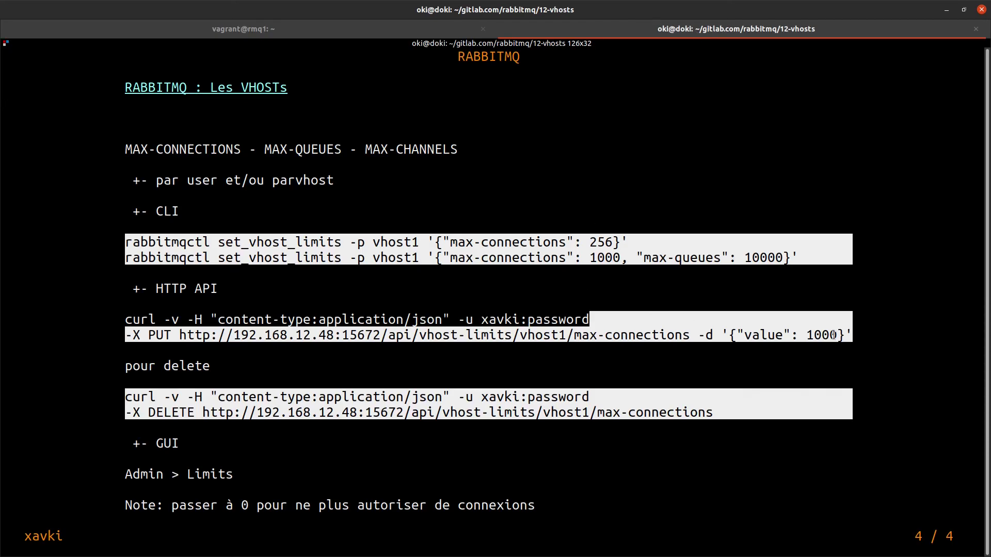
drag(848, 335, 127, 335)
key(ctrl+c)
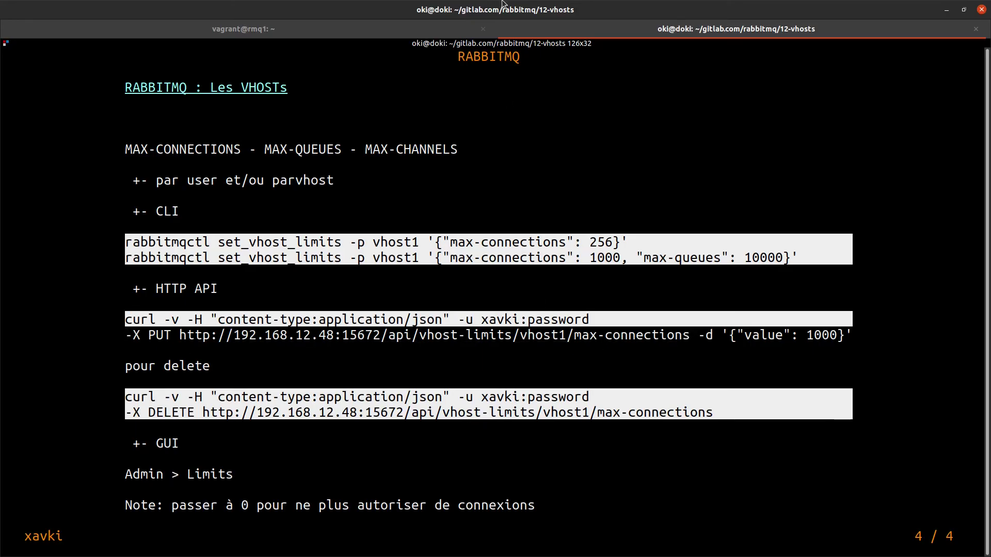
click(341, 23)
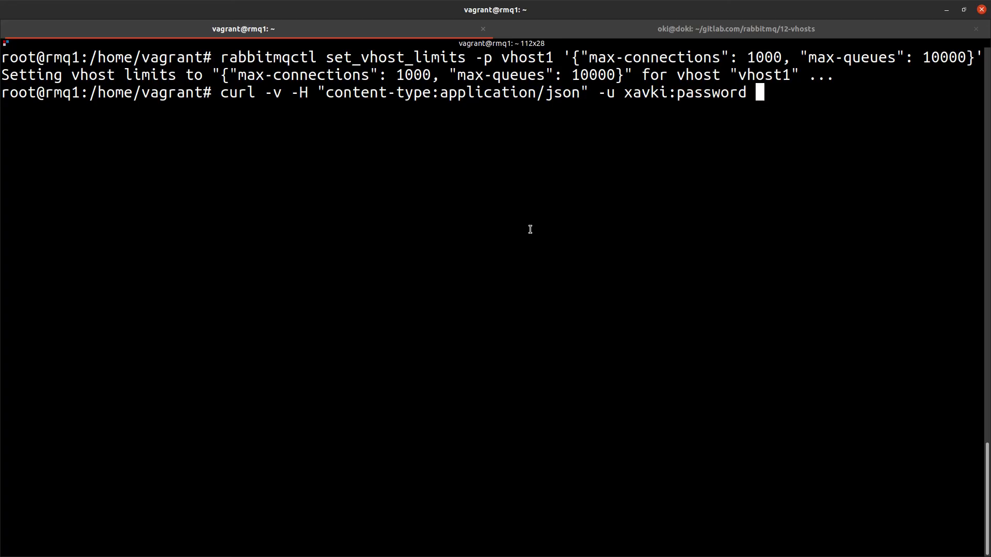
middle_click(530, 229)
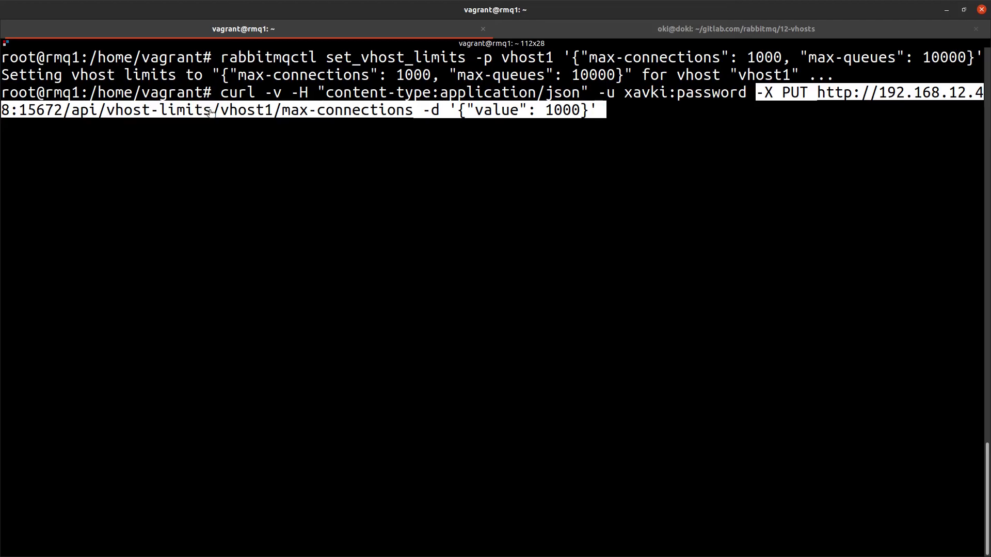
Check the vhost, limit name and value in the curl PUT command, run it, and clear the shell.
double_click(249, 113)
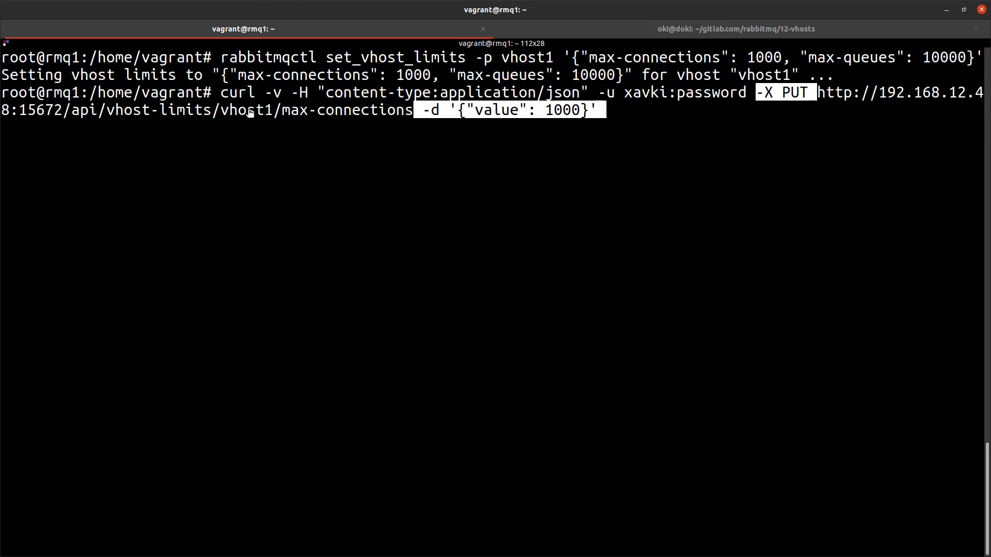
drag(285, 116, 437, 109)
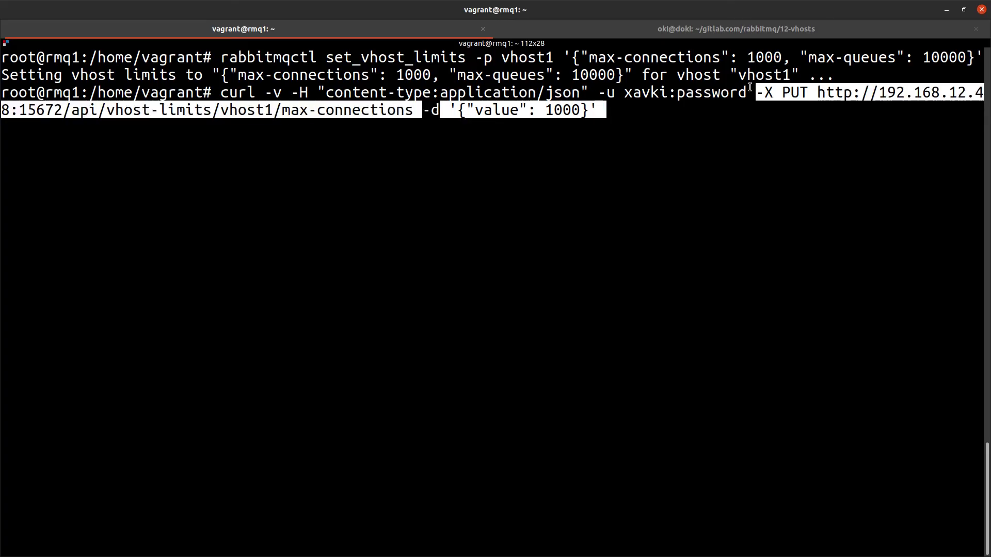
drag(309, 93, 461, 111)
double_click(493, 109)
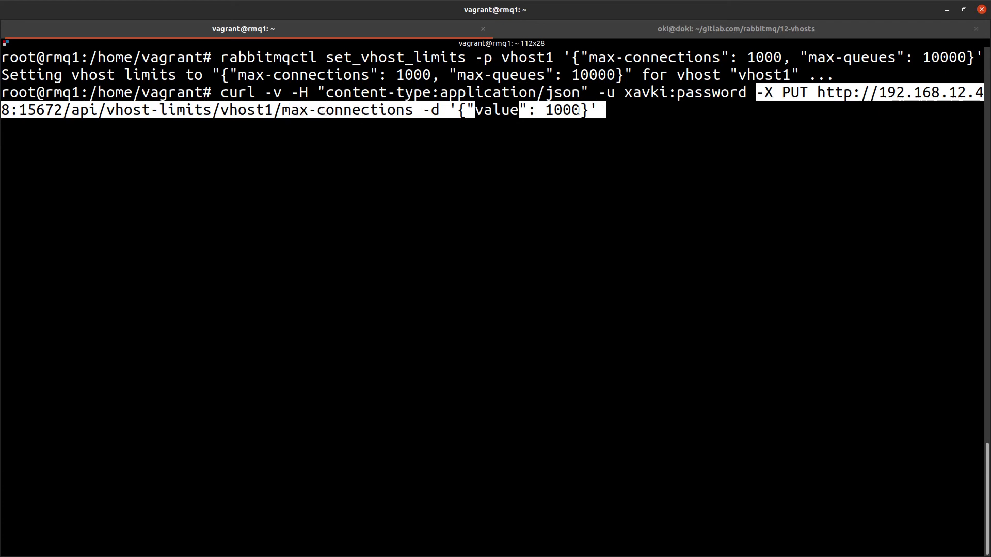
key(Return)
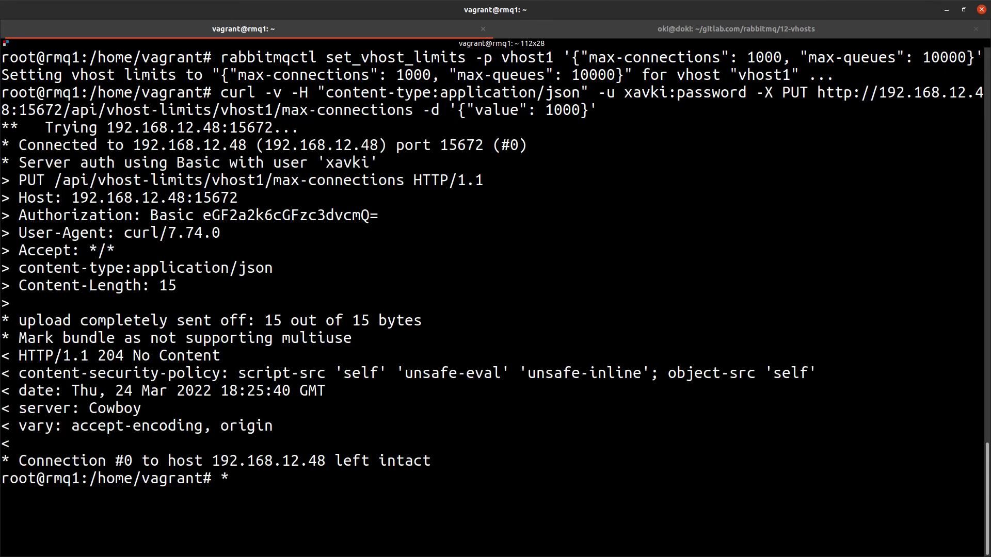
key(Return)
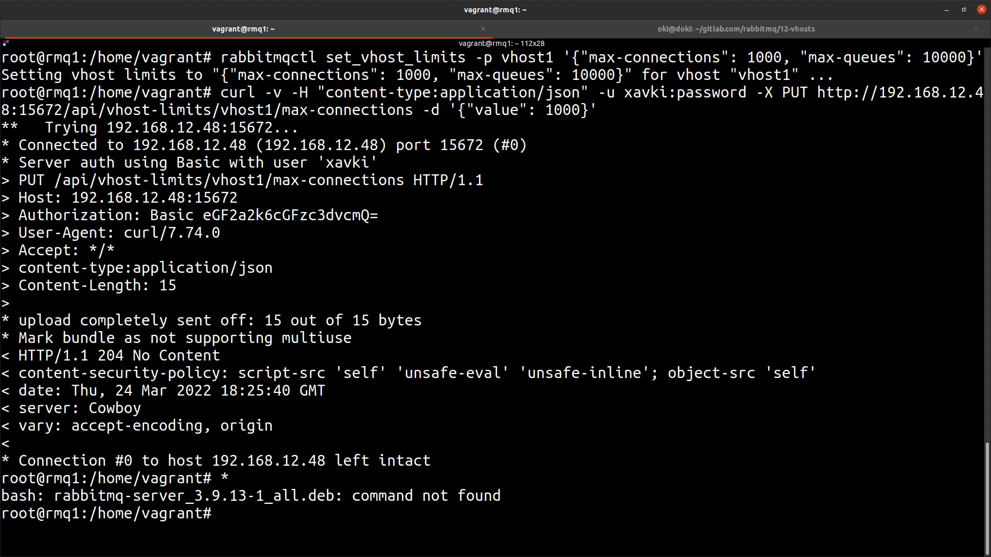
key(ctrl+l)
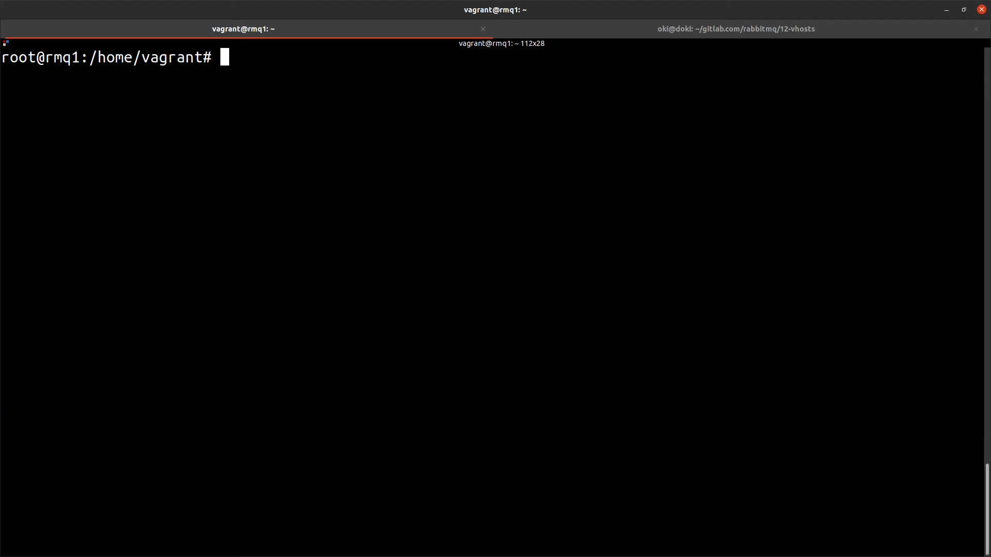
Copy the slide's -X DELETE request for vhost1's max-connections limit and bring the previous curl command back in the rmq1 shell.
click(577, 26)
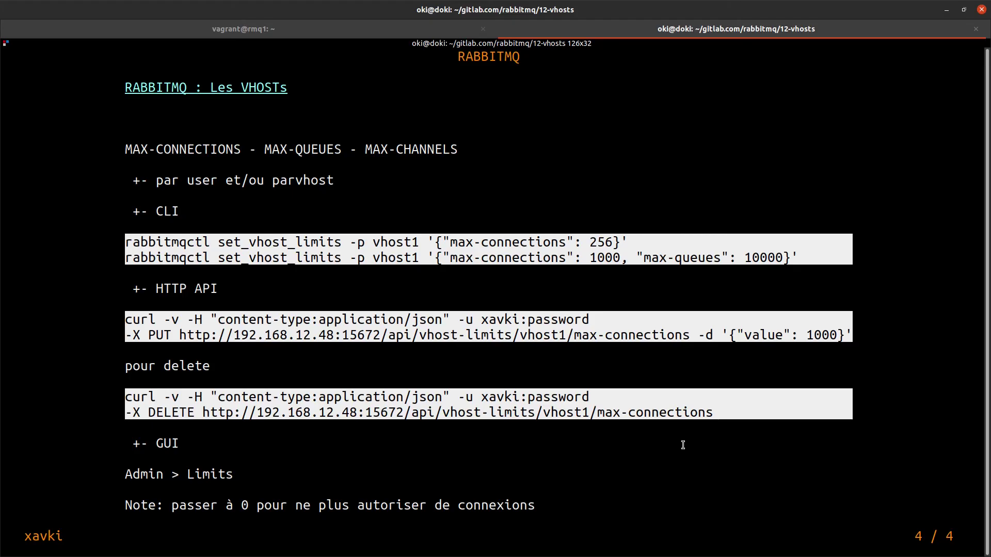
drag(715, 412, 128, 417)
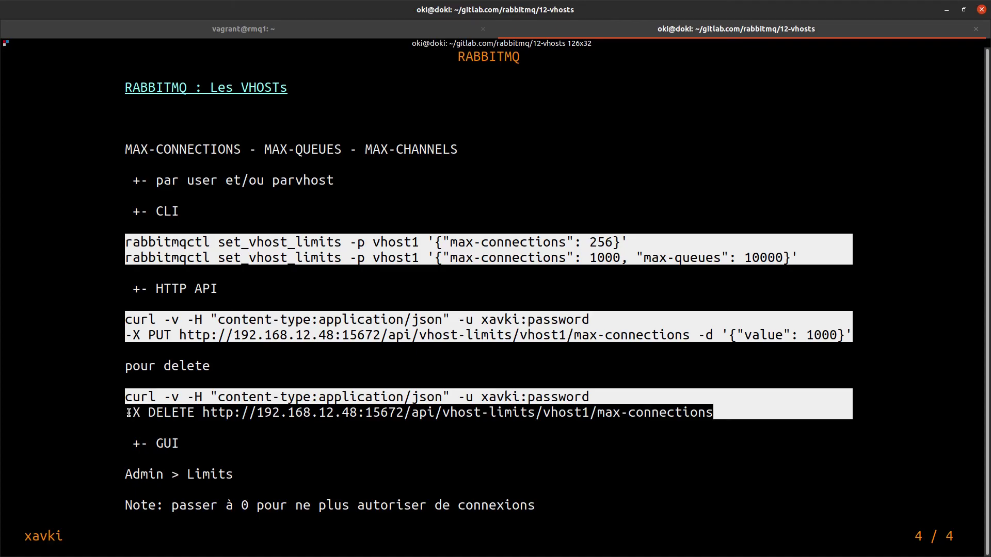
key(ctrl+Page_Up)
text(*)
key(BackSpace)
key(ctrl+shift+v)
Expand the virtual host limits on the RabbitMQ Limits page, check vhost1's current limits, and return to the rmq1 shell.
key(alt+Tab)
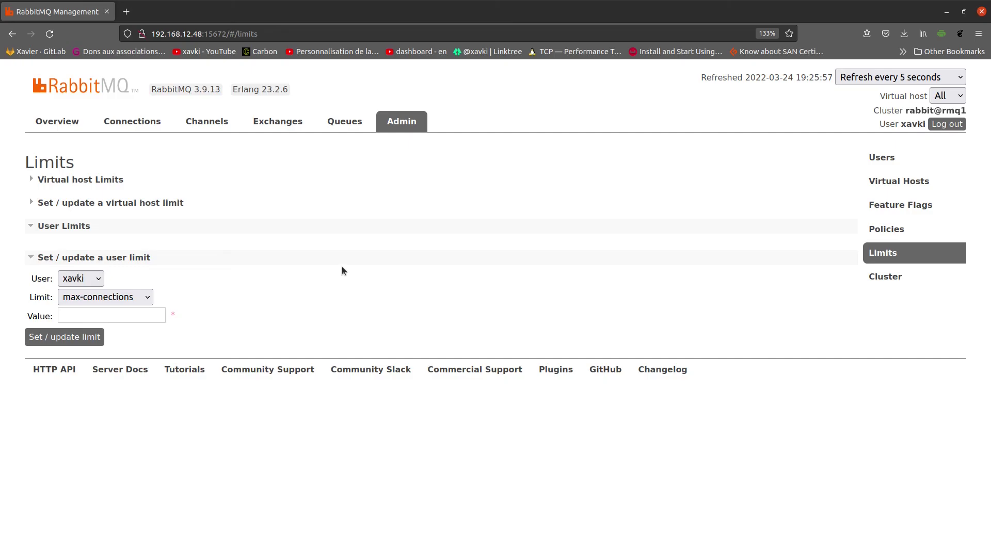
click(33, 180)
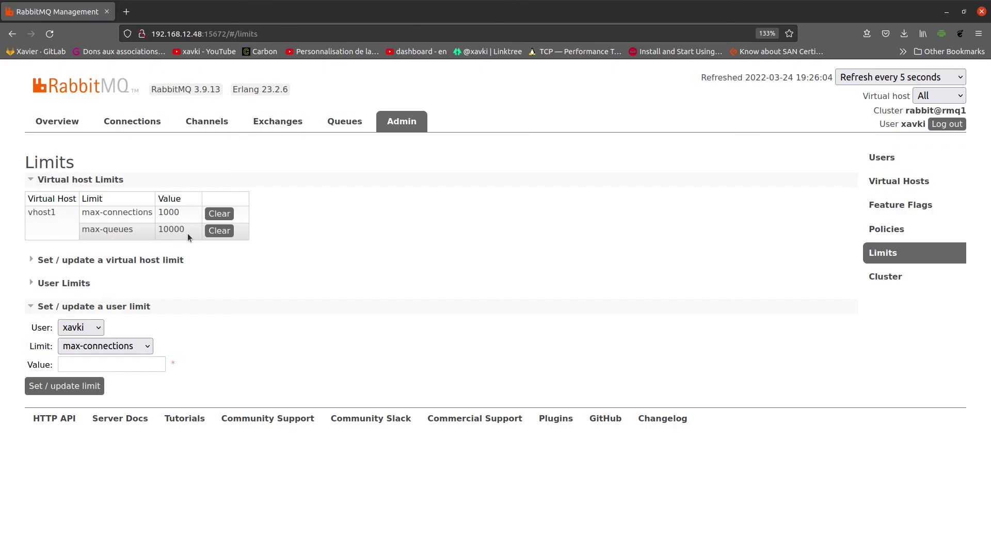
key(alt+Tab)
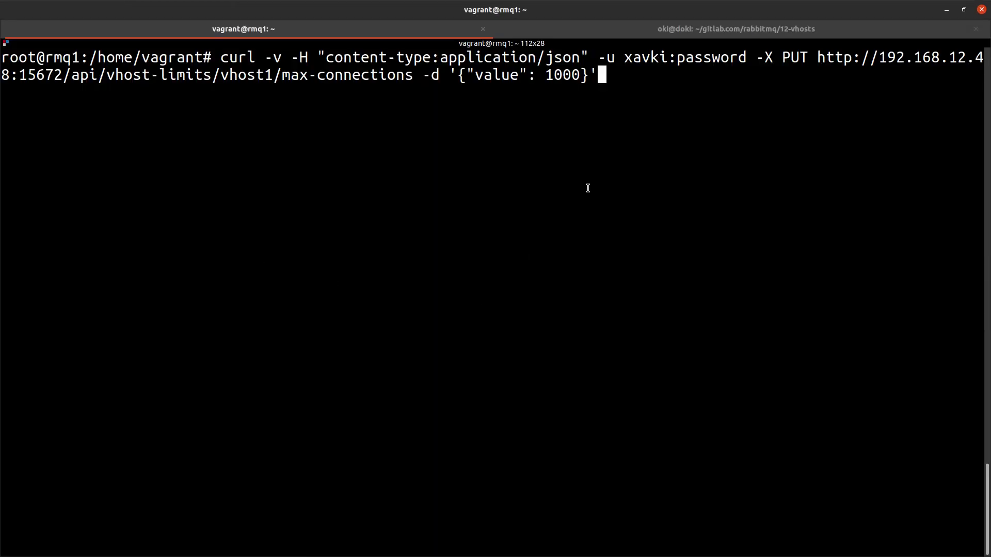
Replace the curl command's PUT part with the copied DELETE request for vhost1's max-connections, run it, and check the RabbitMQ Limits page.
key(BackSpace)
key(BackSpace)
key(BackSpace)
key(BackSpace)
key(BackSpace)
key(BackSpace)
key(BackSpace)
key(BackSpace)
key(BackSpace)
key(BackSpace)
key(BackSpace)
key(BackSpace)
key(BackSpace)
key(BackSpace)
key(BackSpace)
key(BackSpace)
key(BackSpace)
key(BackSpace)
key(BackSpace)
key(BackSpace)
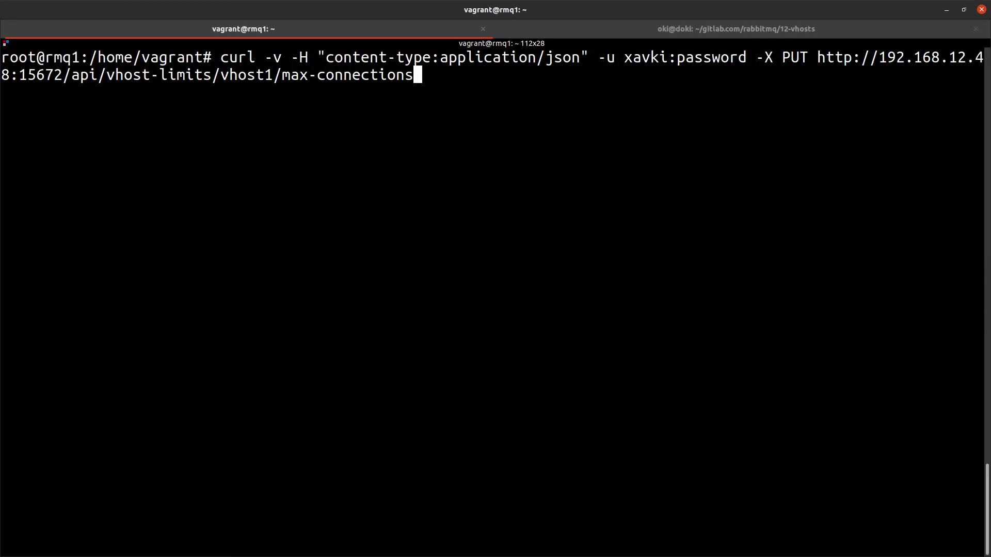
key(BackSpace)
key(BackSpace)
key(BackSpace)
key(BackSpace)
key(BackSpace)
key(BackSpace)
key(BackSpace)
key(BackSpace)
key(BackSpace)
key(BackSpace)
key(BackSpace)
key(BackSpace)
key(BackSpace)
key(BackSpace)
key(BackSpace)
key(BackSpace)
key(BackSpace)
key(BackSpace)
key(BackSpace)
key(BackSpace)
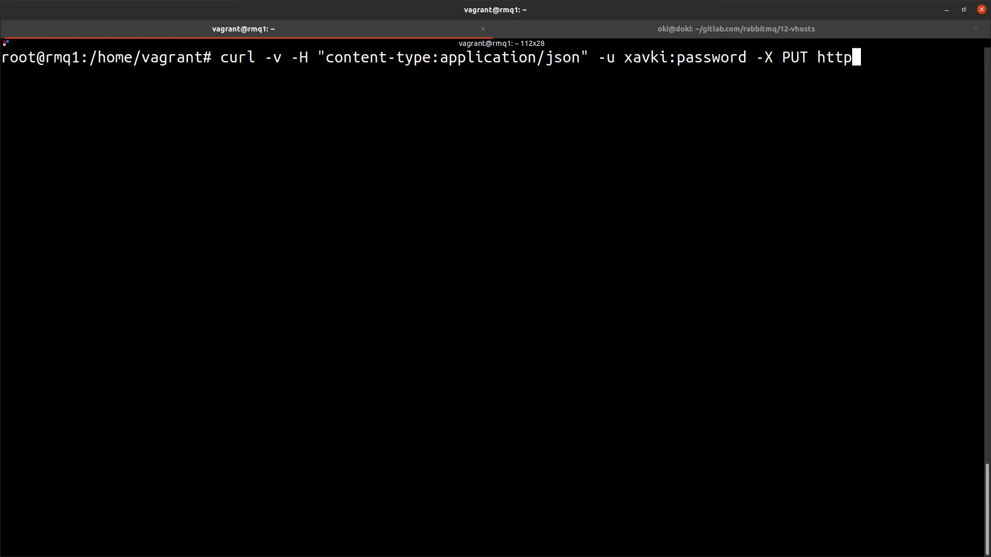
key(BackSpace)
key(BackSpace)
key(BackSpace)
key(ctrl+shift+v)
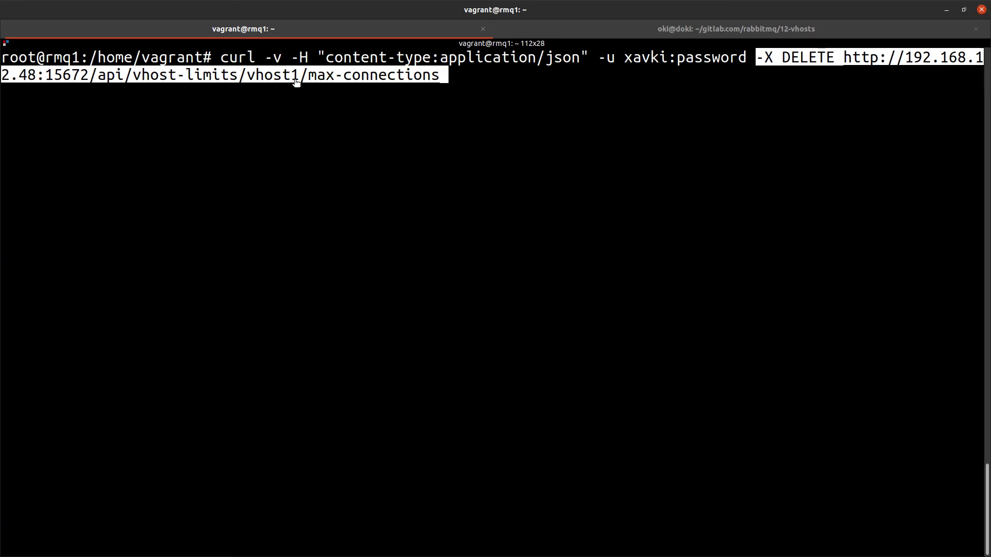
key(Return)
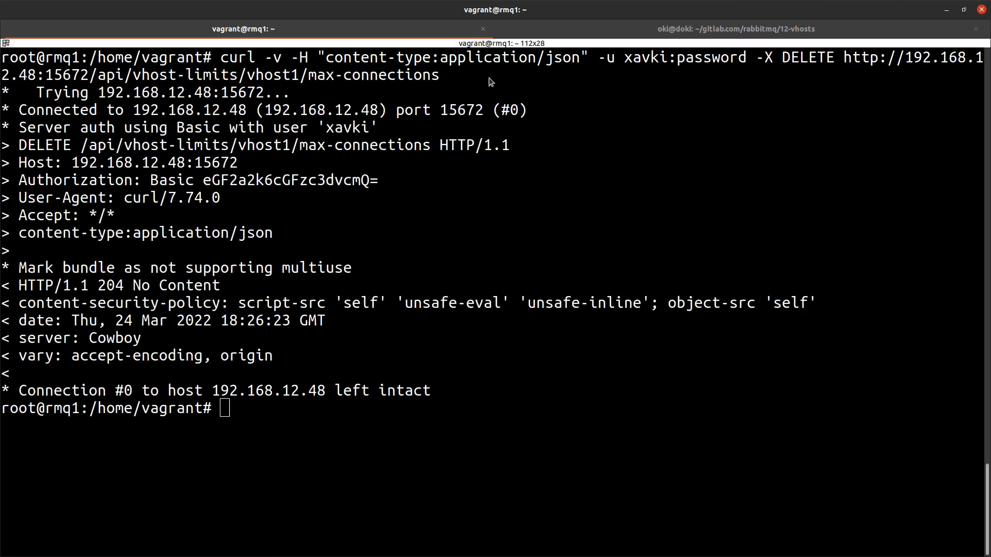
key(alt+Tab)
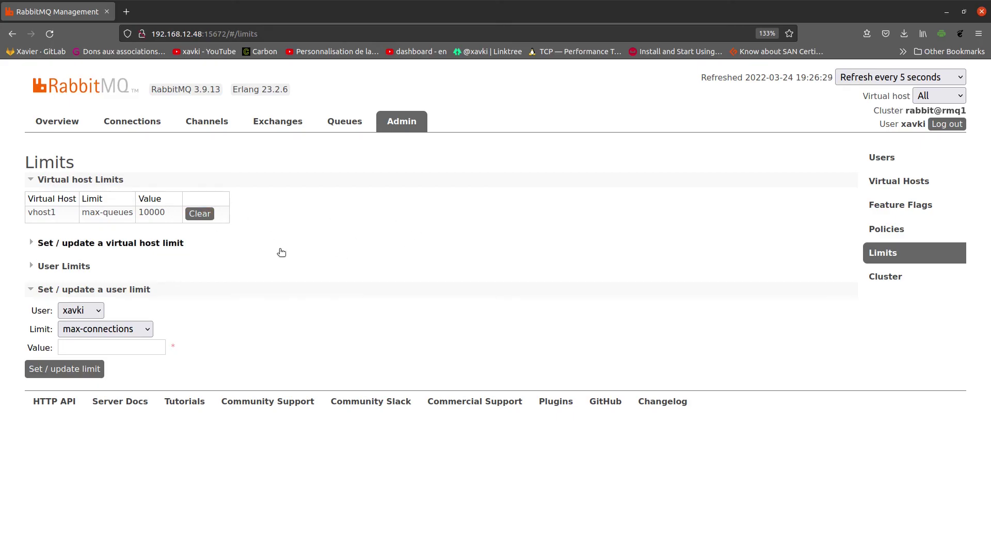
Clear vhost1's max-queues limit and check the limit types offered for setting or updating a virtual host limit.
click(201, 216)
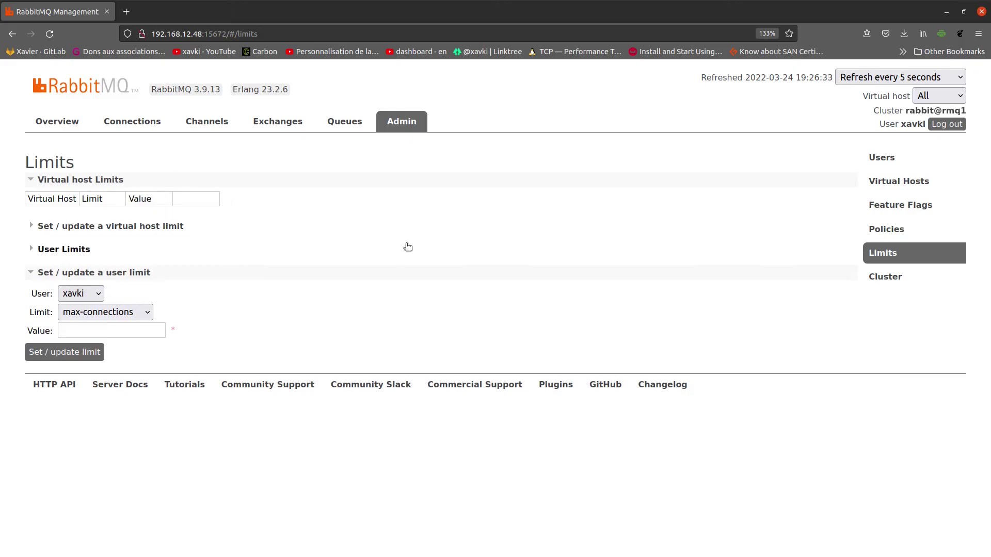
click(90, 223)
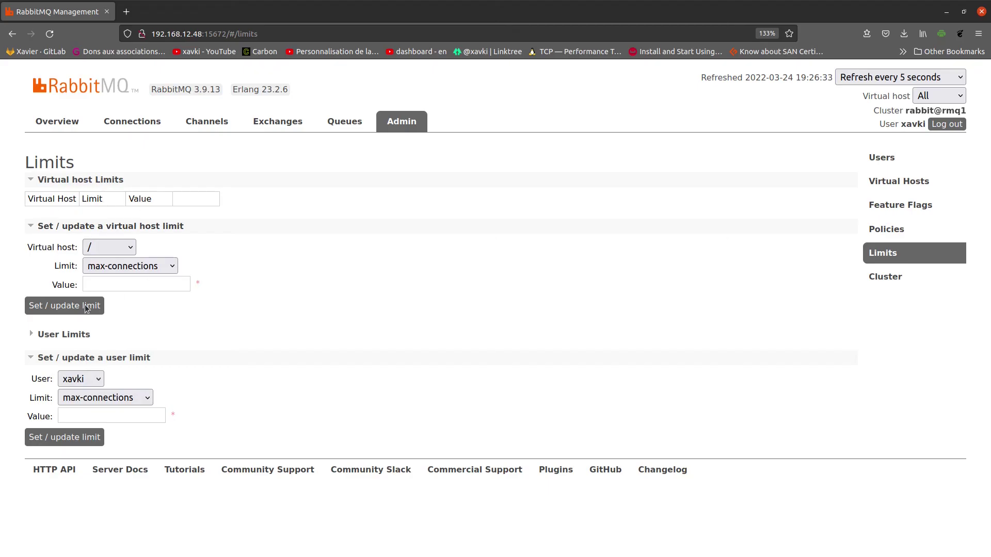
click(140, 272)
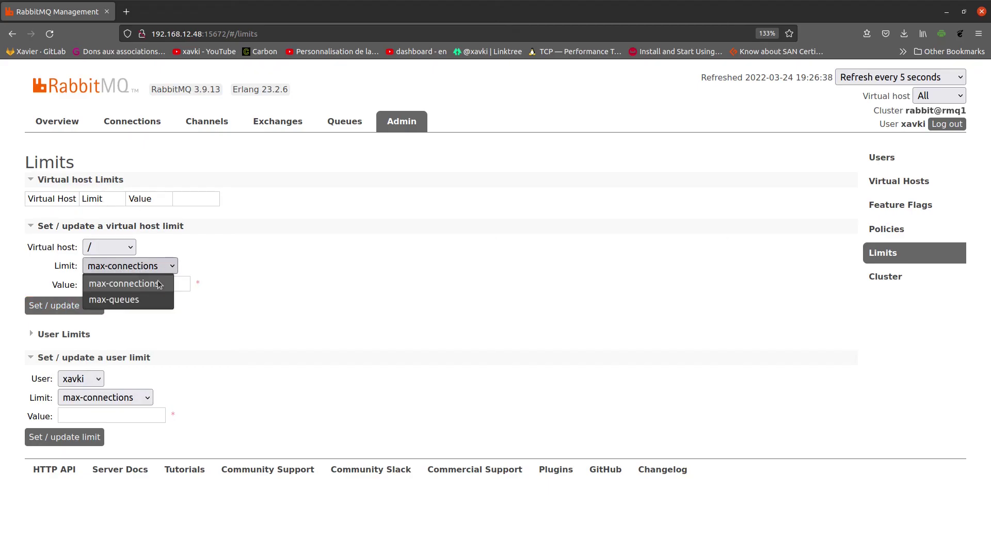
click(313, 352)
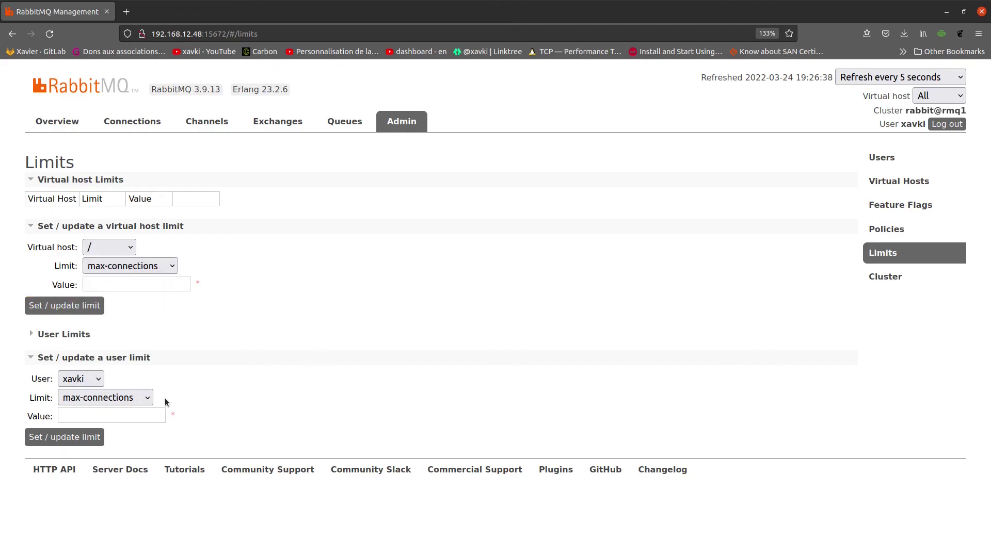
Compare the limit types available for a user limit with those for a virtual host limit, leaving both selections at max-connections.
click(117, 399)
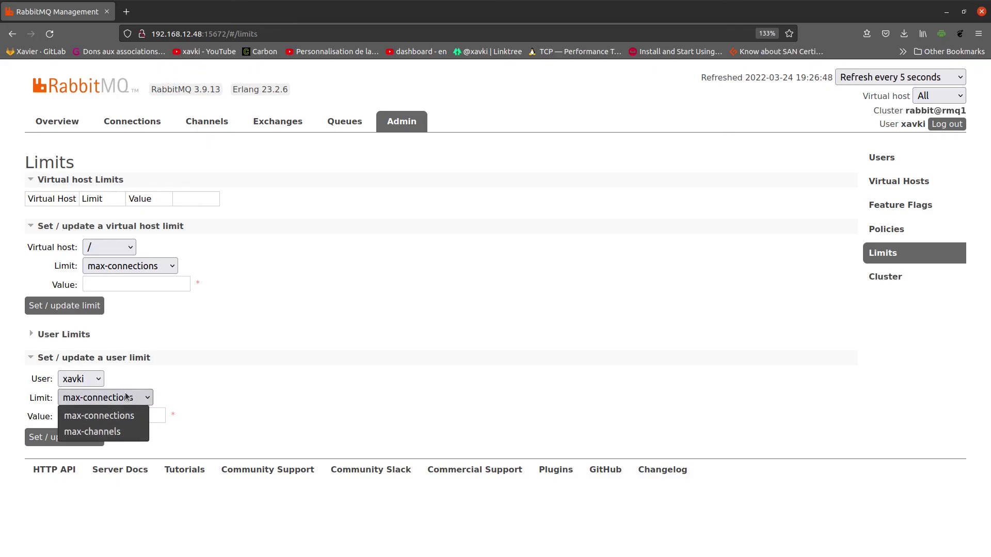
click(144, 269)
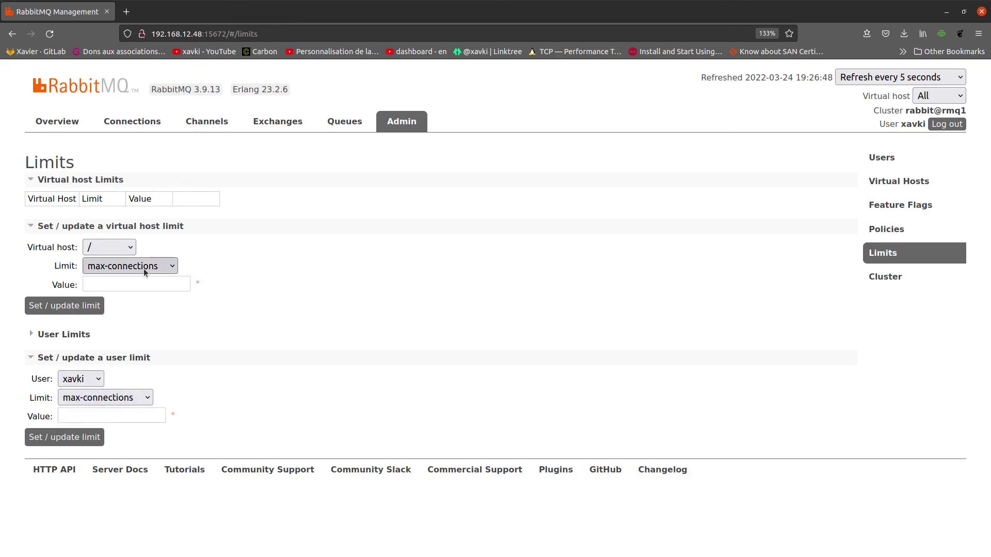
click(144, 267)
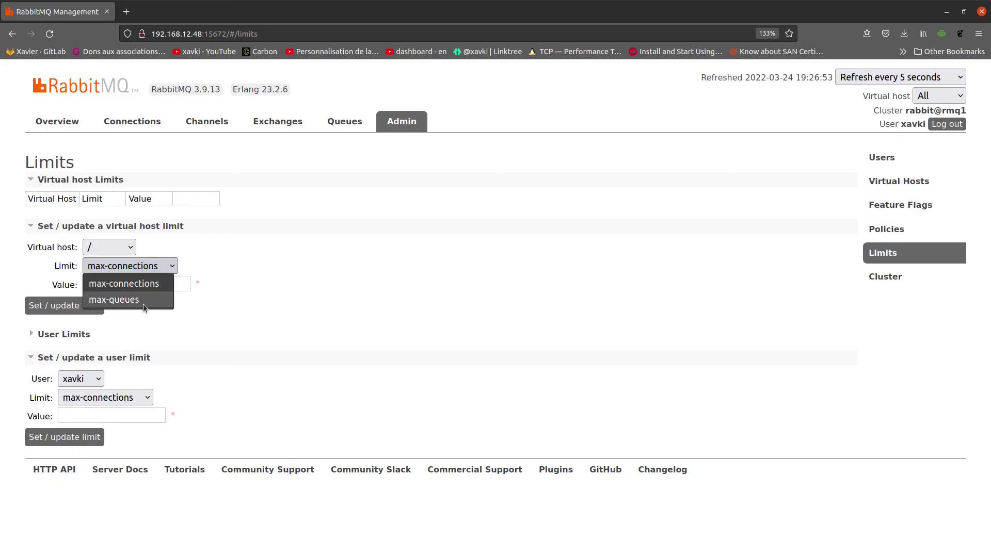
click(444, 269)
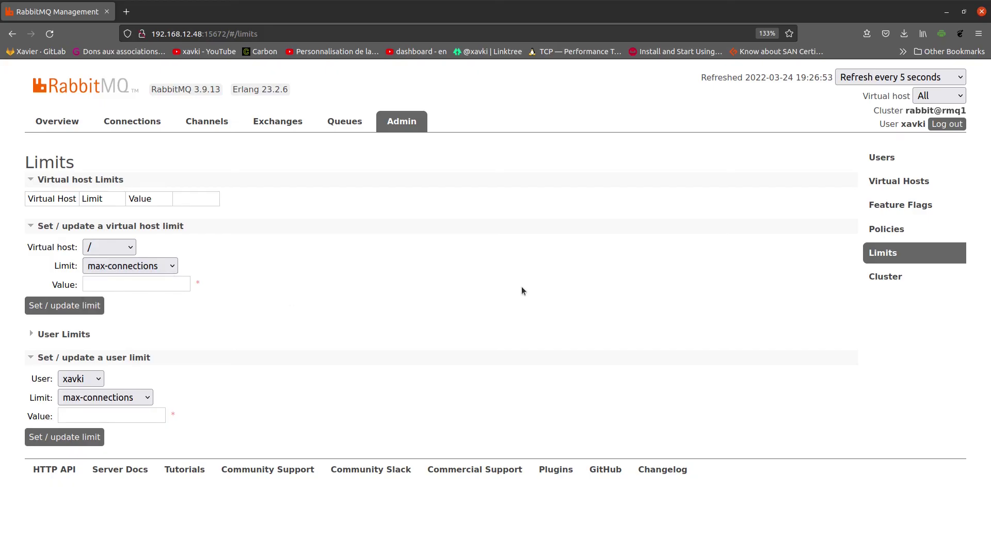
Switch to the terminal, review the slide on vhost and user limits, and return to the rmq1 shell.
key(alt+Tab)
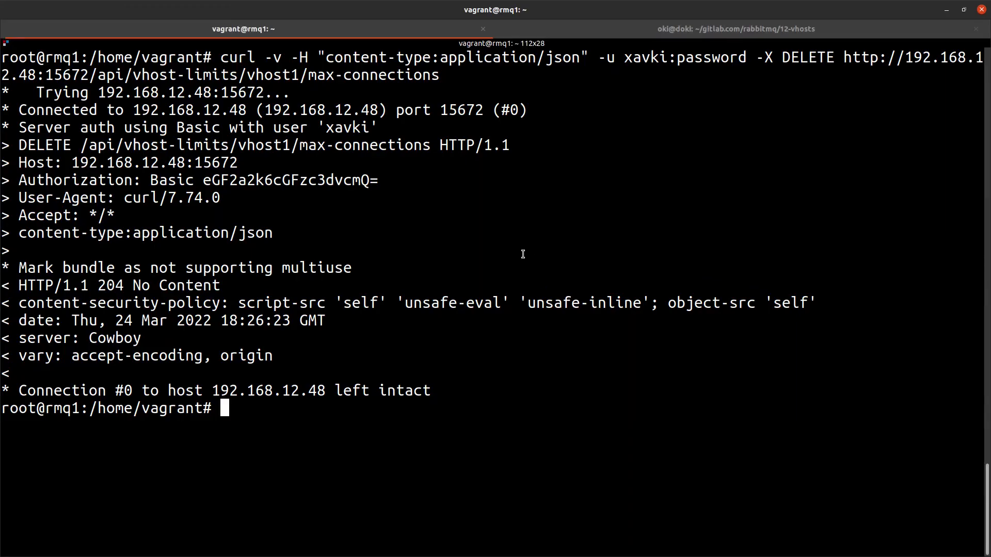
double_click(679, 17)
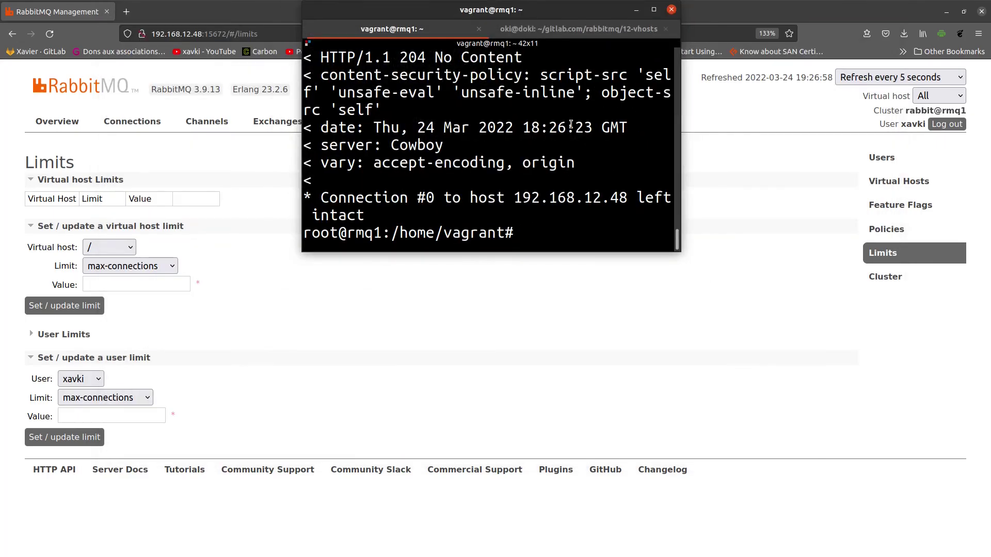
click(654, 10)
click(581, 26)
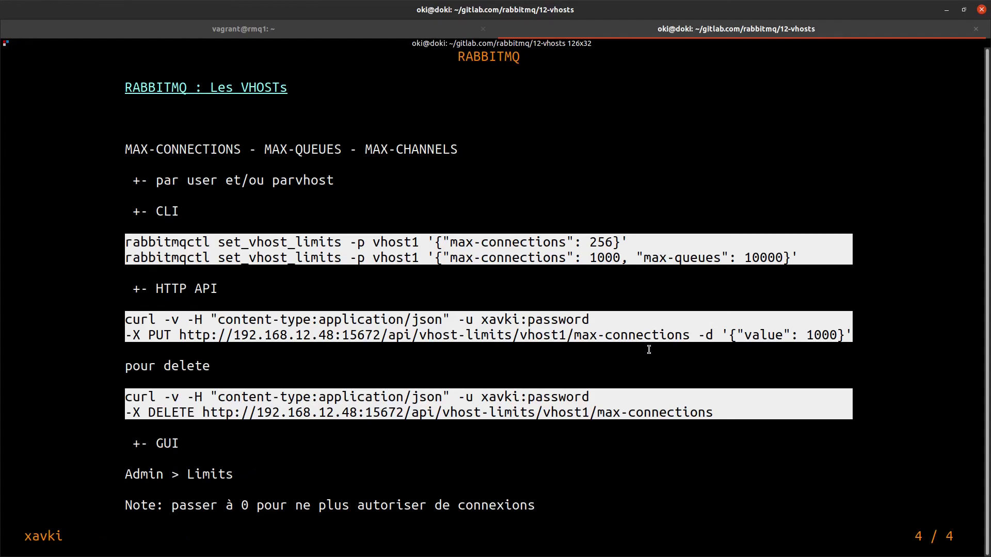
click(235, 29)
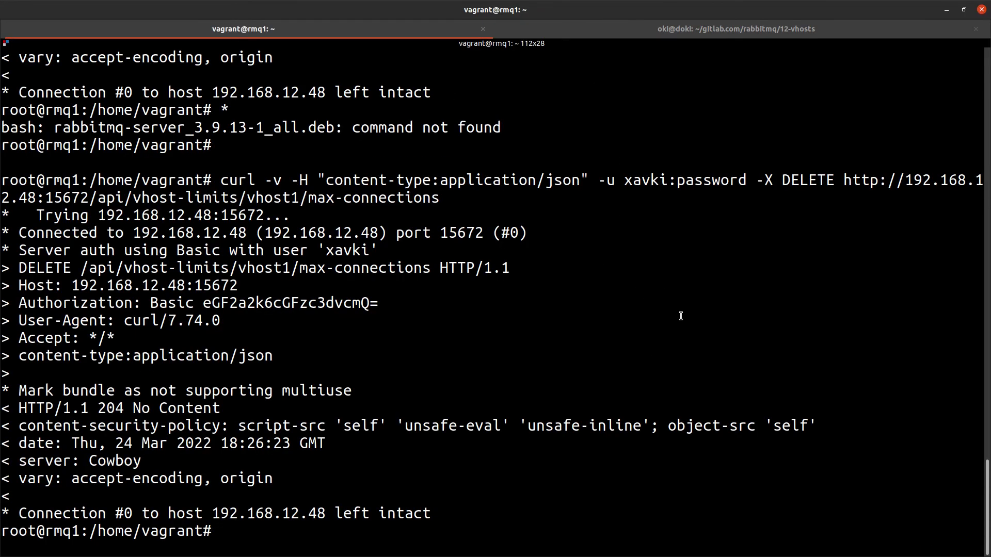